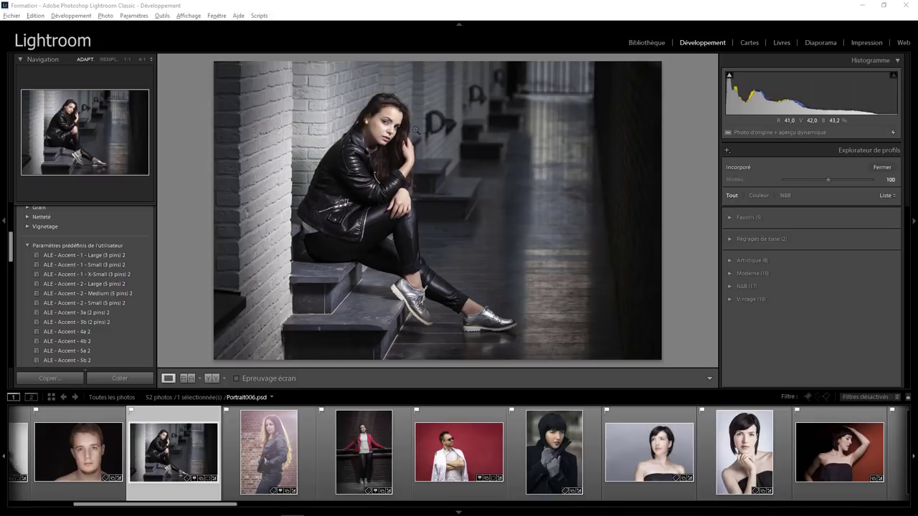
# Request deletion of the current photo from its context menu, then cancel it.
pyautogui.rightClick(439, 166)
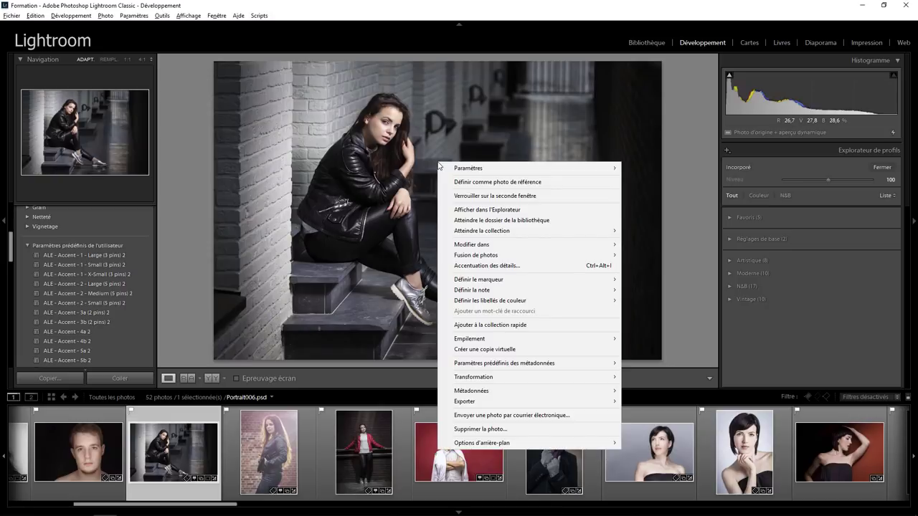
pyautogui.click(478, 430)
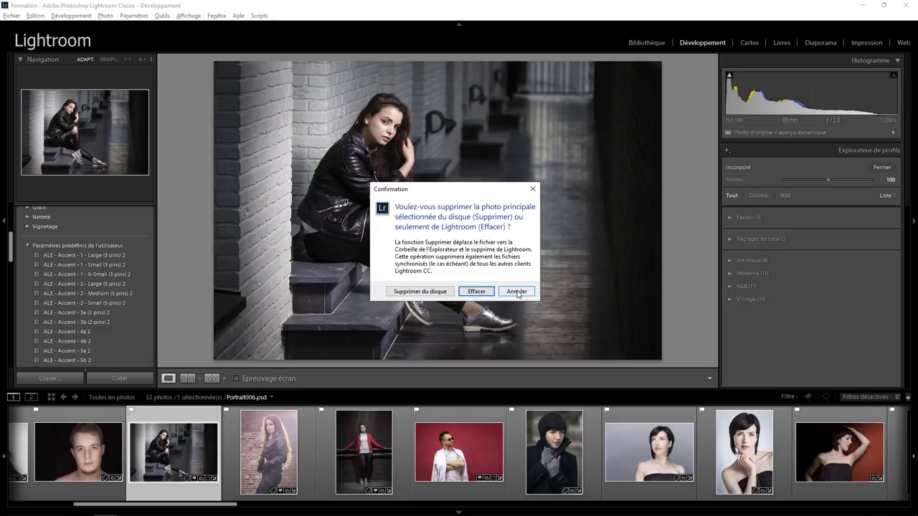
pyautogui.click(517, 292)
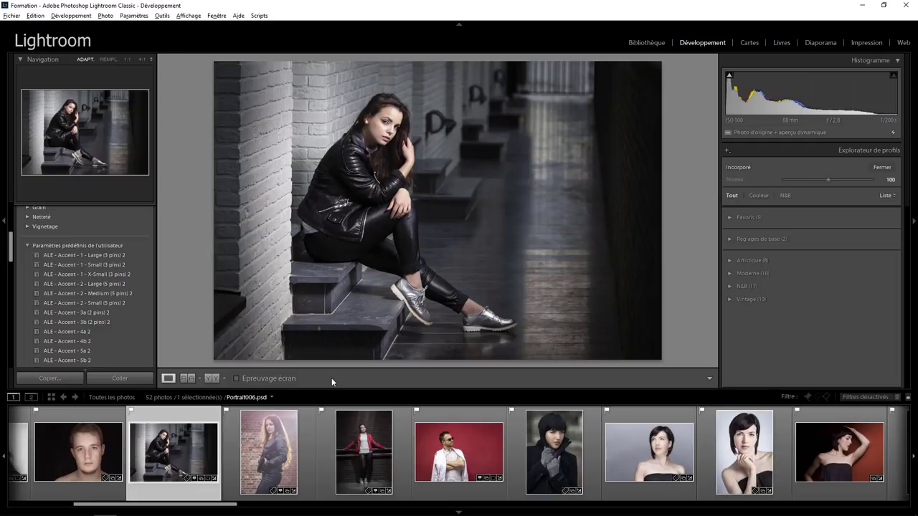
# Reject Portrait008 and Portrait009 and advance to Portrait010.
pyautogui.press('Right')
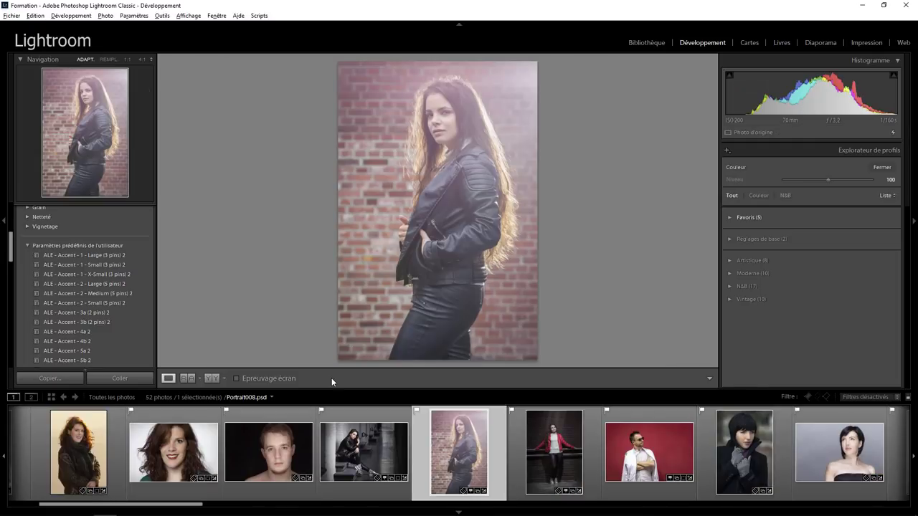
pyautogui.press('x')
pyautogui.press('Right')
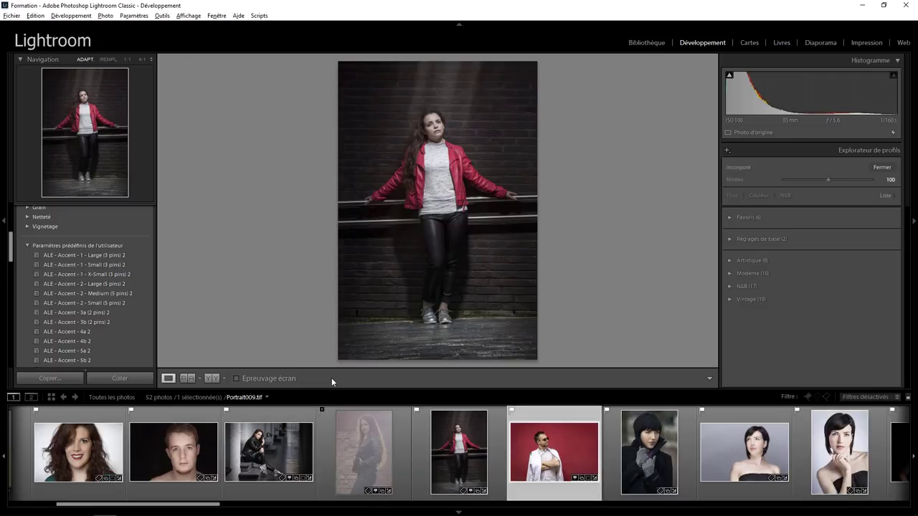
pyautogui.press('x')
pyautogui.press('Right')
pyautogui.press('Right')
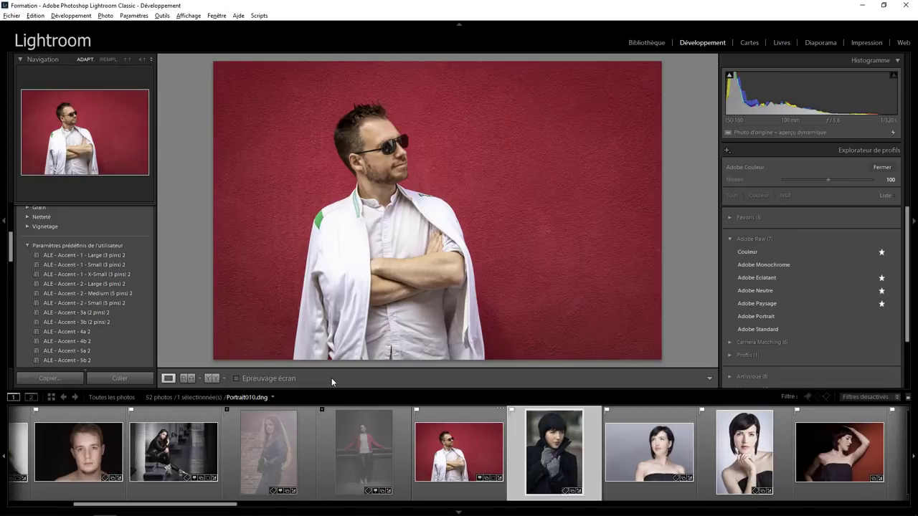
pyautogui.press('Right')
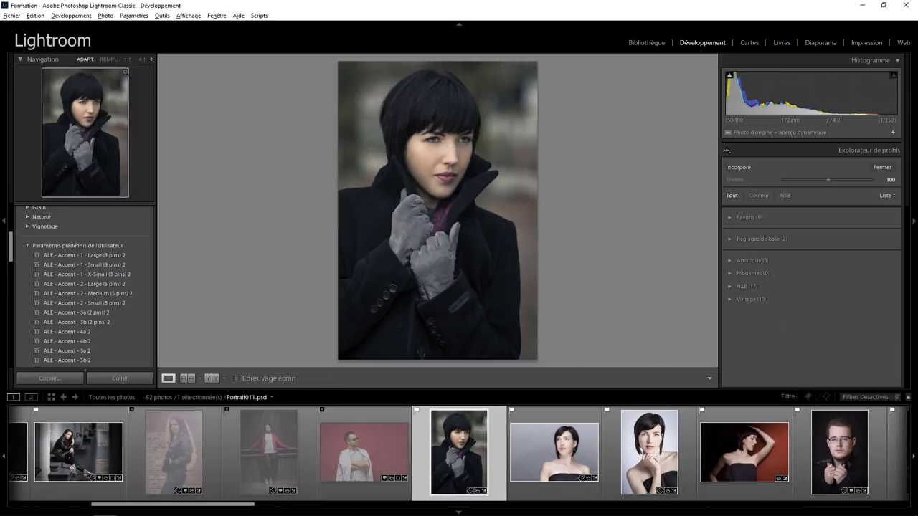
# Start deleting the rejected photos, cancel the prompt, and show all photos again.
pyautogui.click(105, 16)
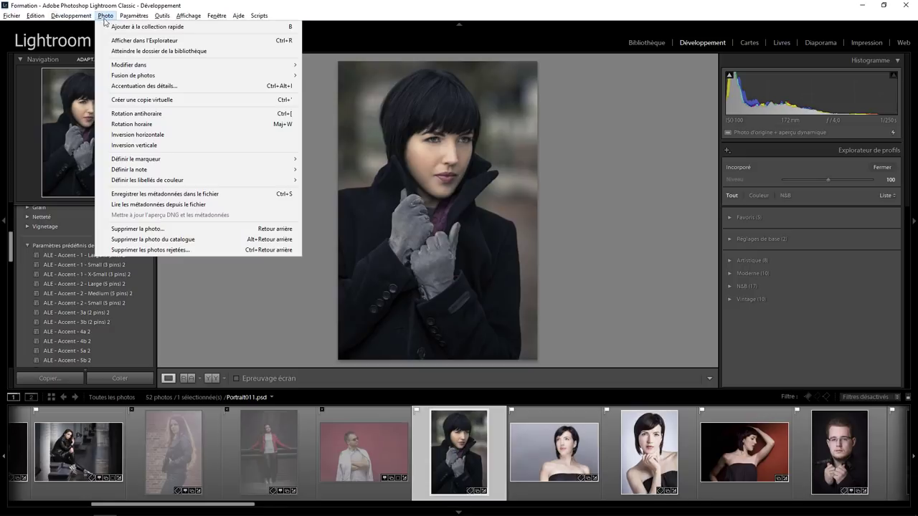
pyautogui.click(165, 249)
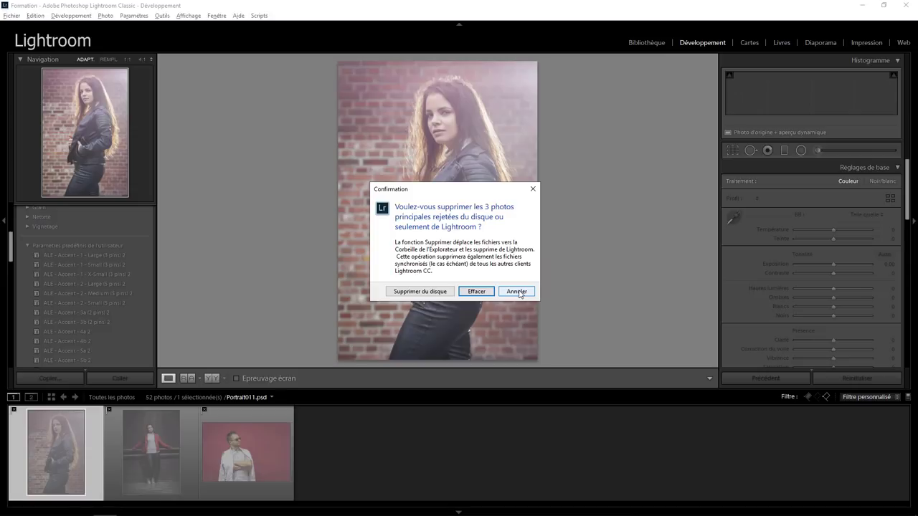
pyautogui.click(517, 291)
pyautogui.hotkey('ctrl', 'l')
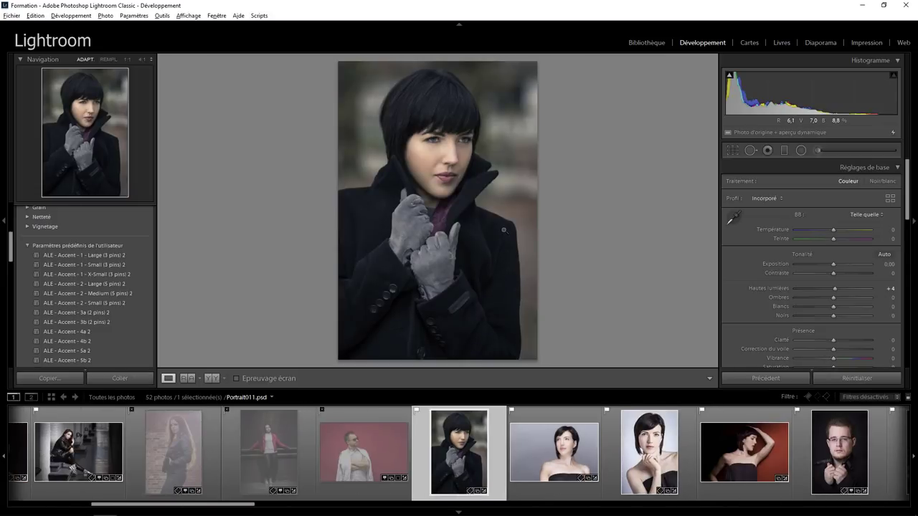
# Clear the reject flag from Portrait010, the red-wall portrait.
pyautogui.click(367, 444)
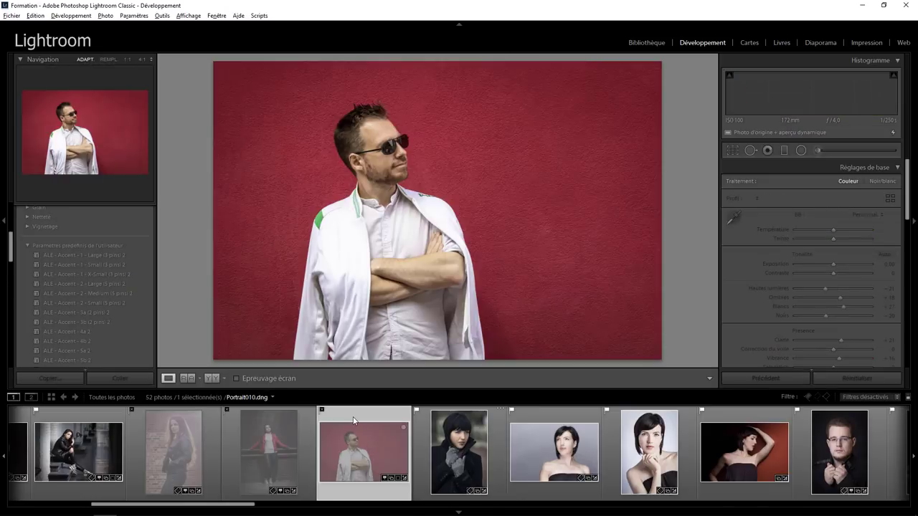
pyautogui.press('Right')
pyautogui.press('Left')
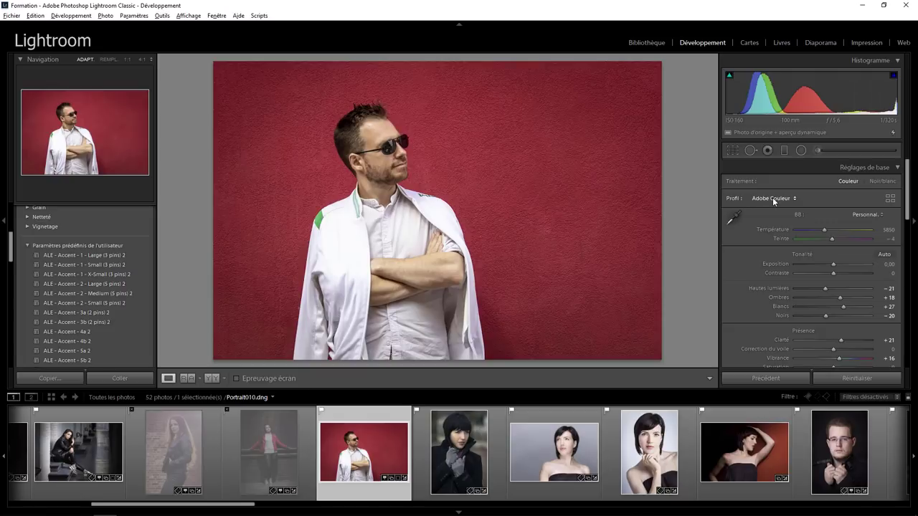
# Open Portrait010's profile browser on Adobe Couleur and expand Profils d'utilisateur.
pyautogui.click(890, 198)
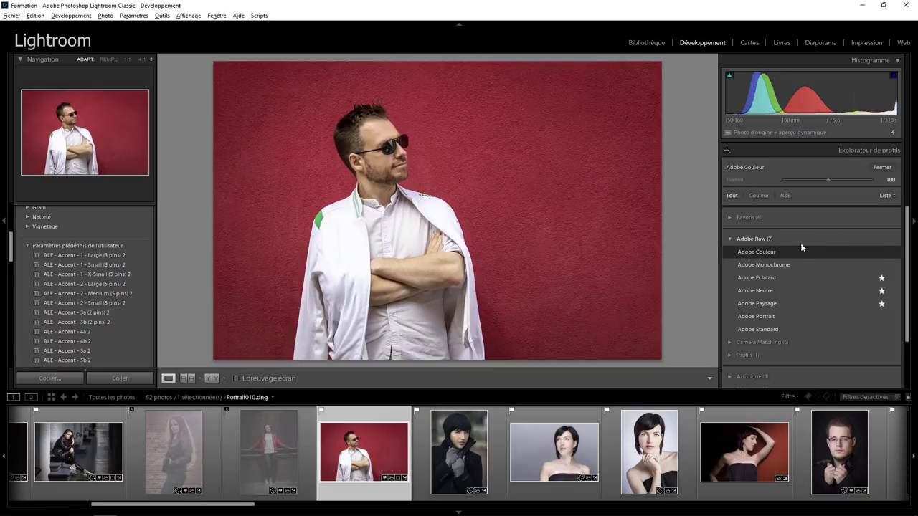
pyautogui.click(755, 249)
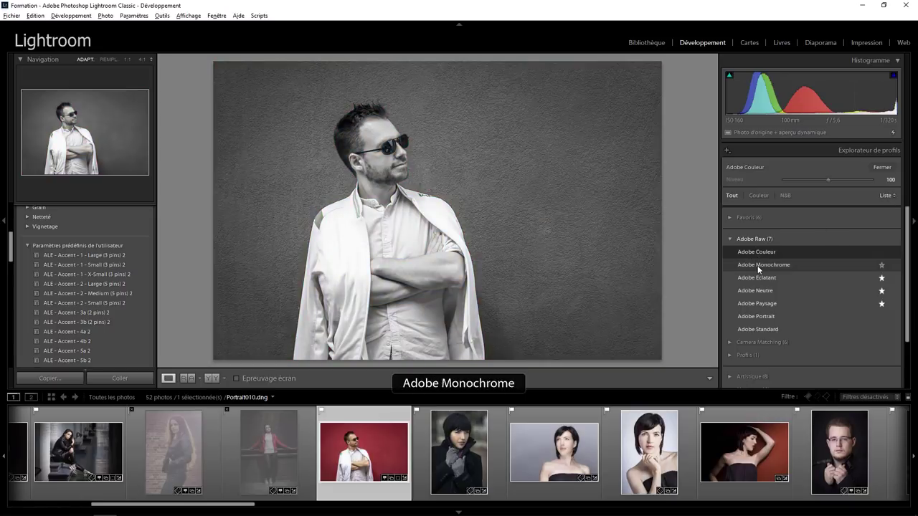
pyautogui.scroll(-2, 802, 263)
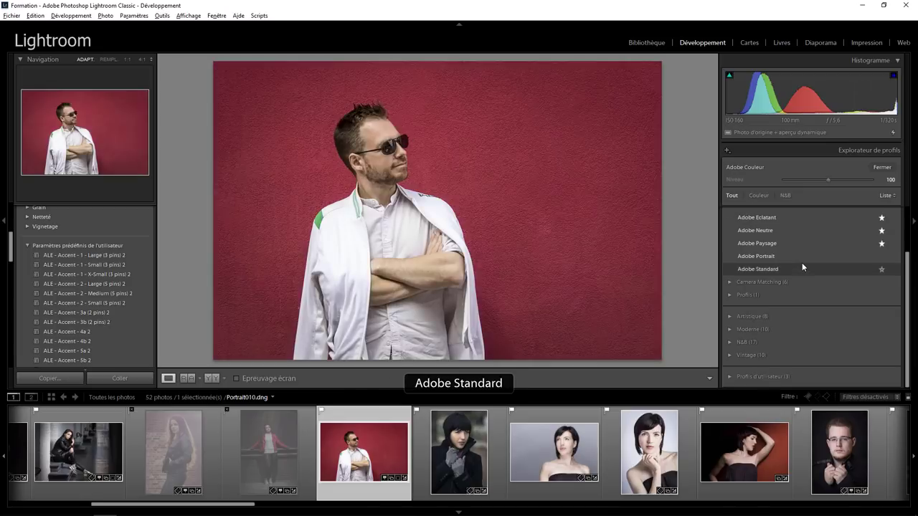
pyautogui.click(746, 376)
pyautogui.scroll(-2, 910, 325)
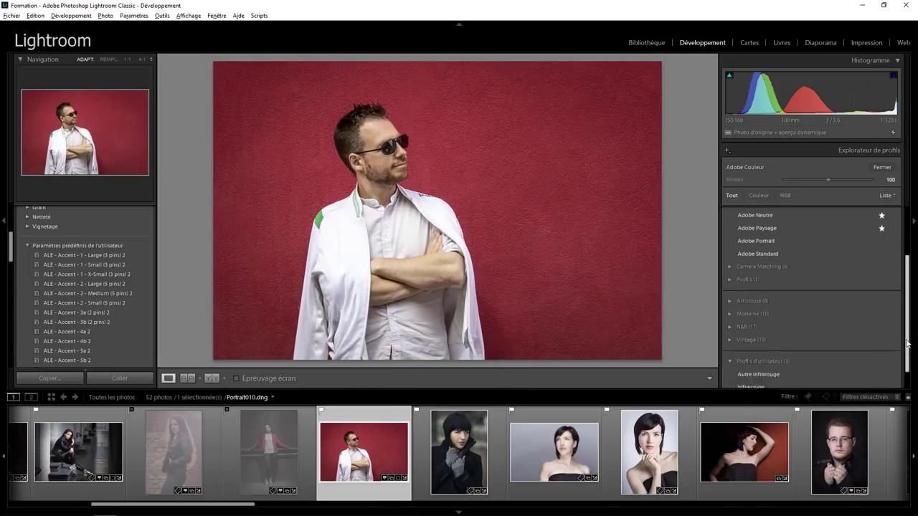
pyautogui.rightClick(770, 363)
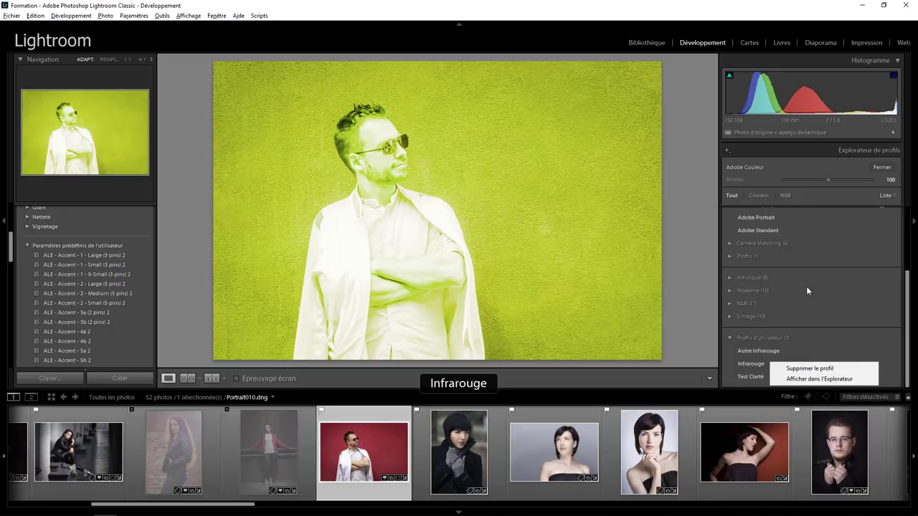
pyautogui.click(807, 368)
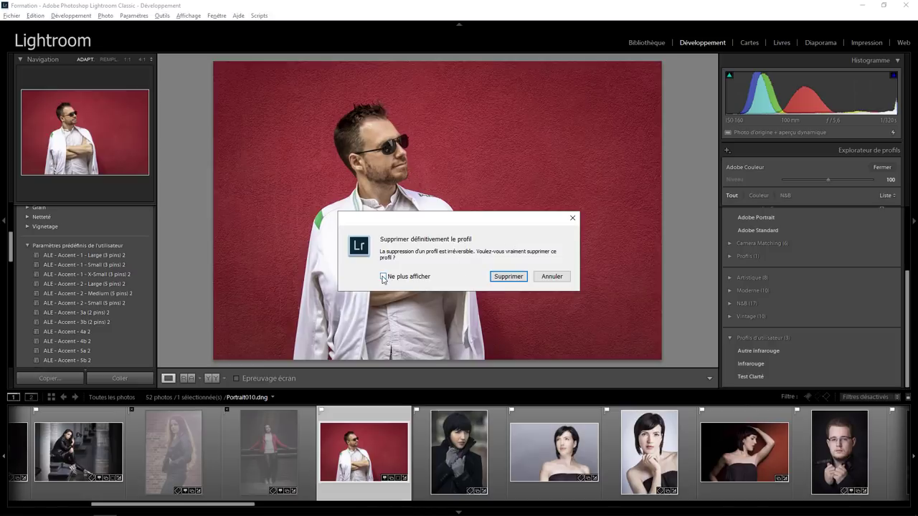
pyautogui.click(552, 277)
pyautogui.click(788, 233)
pyautogui.moveTo(10, 237); pyautogui.dragTo(4, 219)
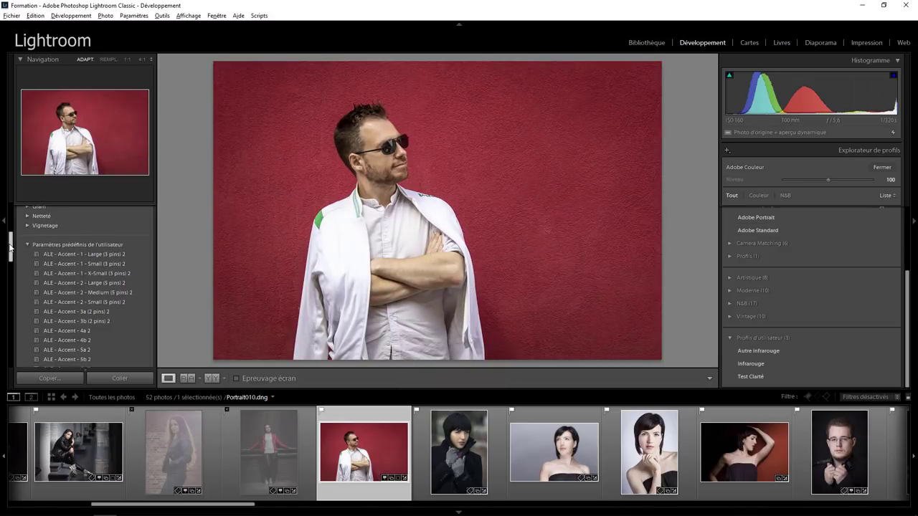
pyautogui.click(55, 248)
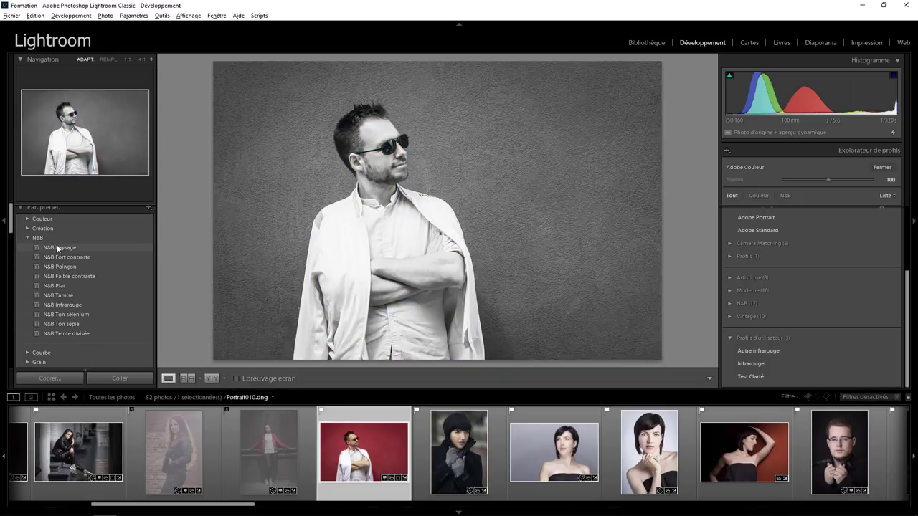
pyautogui.rightClick(49, 251)
pyautogui.rightClick(46, 259)
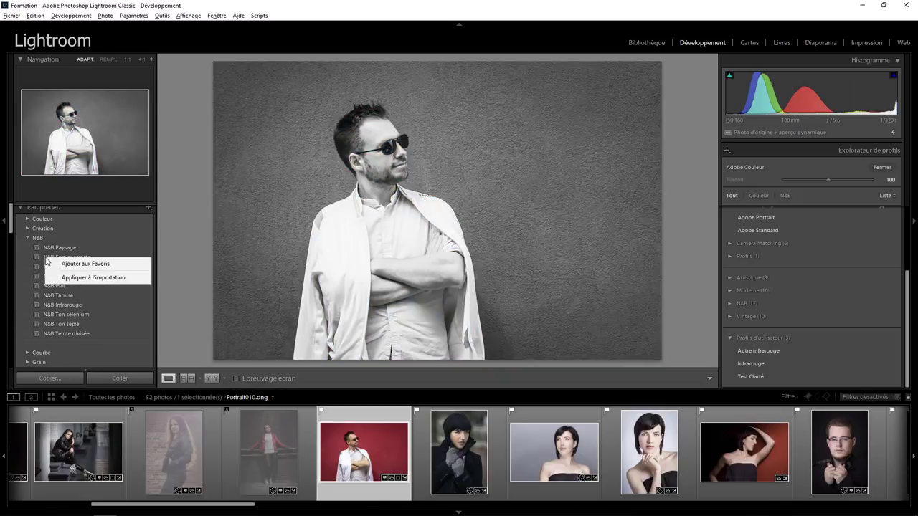
pyautogui.moveTo(12, 219); pyautogui.dragTo(13, 256)
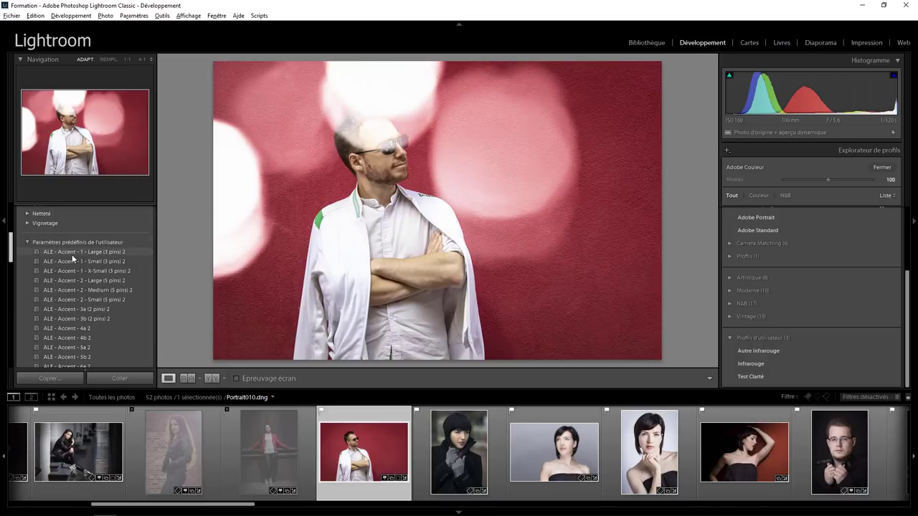
pyautogui.rightClick(71, 254)
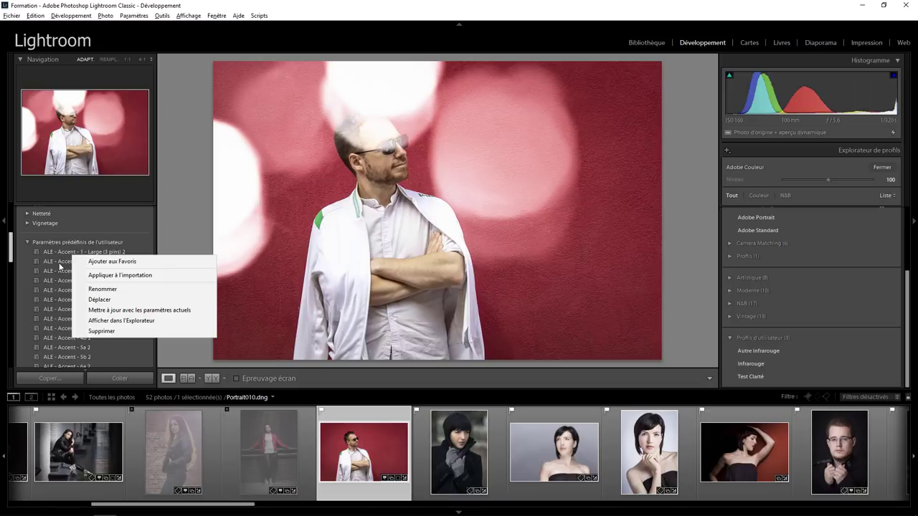
pyautogui.click(102, 331)
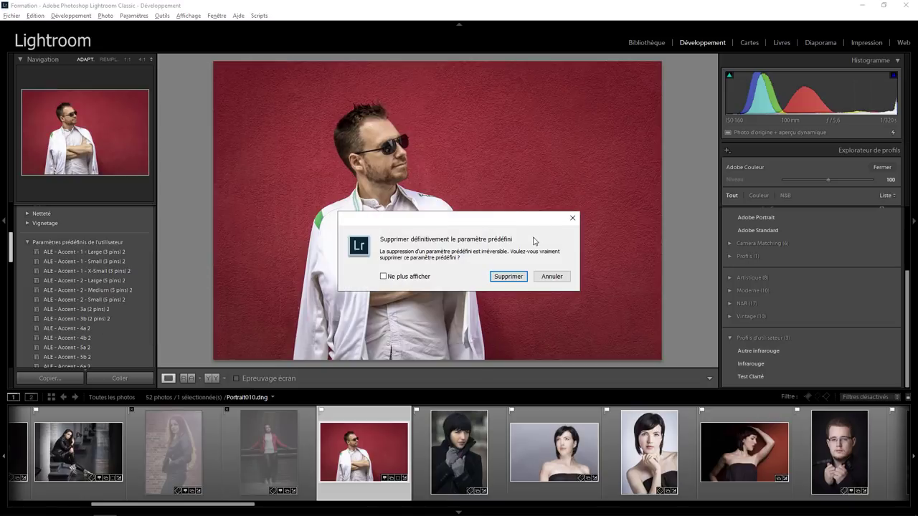
pyautogui.click(551, 279)
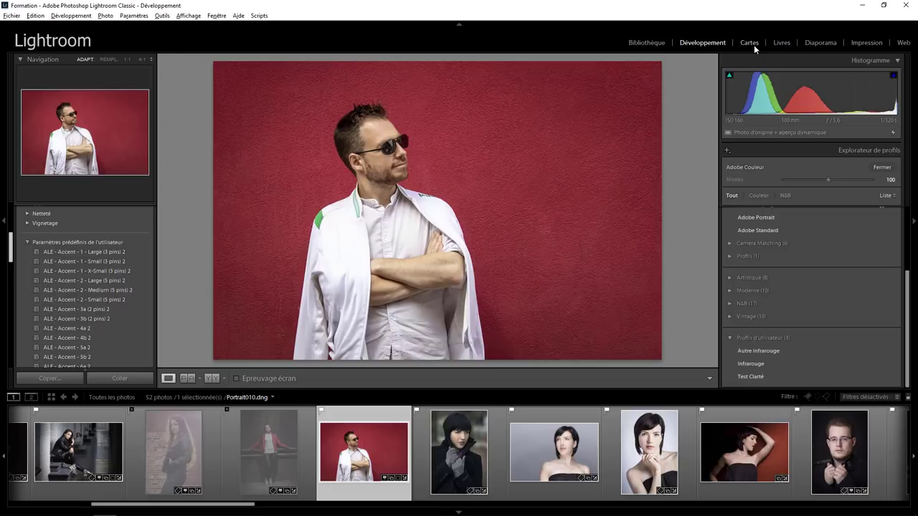
# In Slideshow, inspect the test and Légende et note template menus, then the slide photo's menu.
pyautogui.click(818, 43)
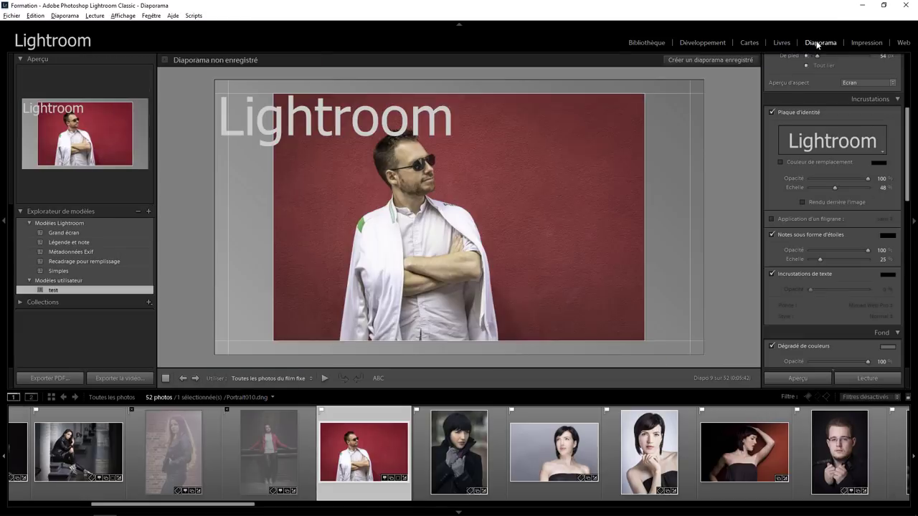
pyautogui.rightClick(63, 291)
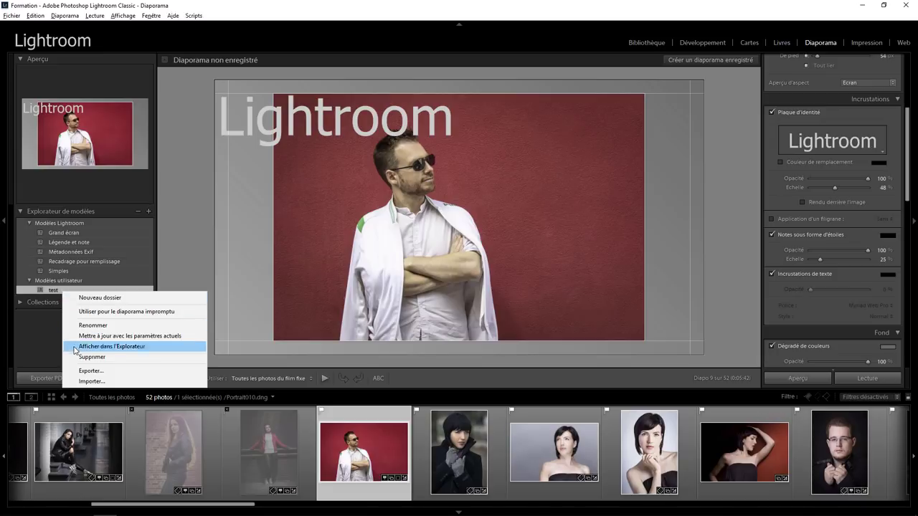
pyautogui.rightClick(62, 245)
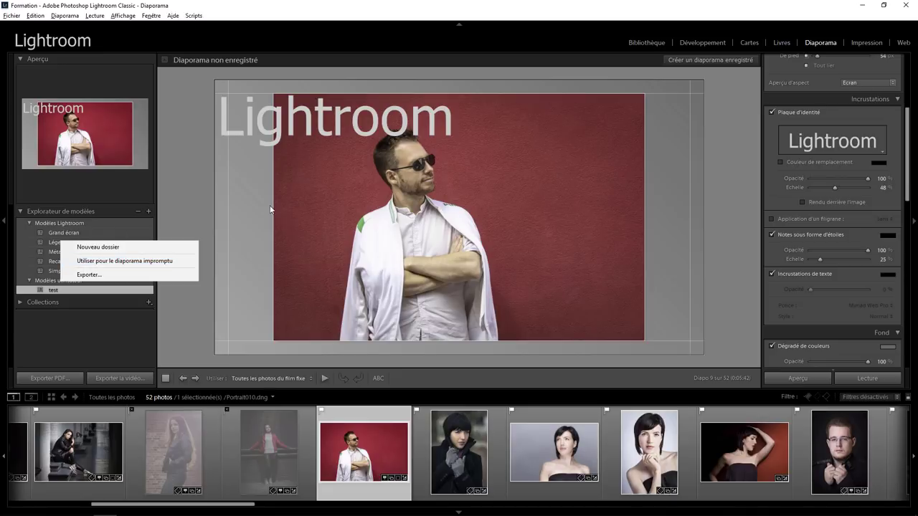
pyautogui.rightClick(413, 191)
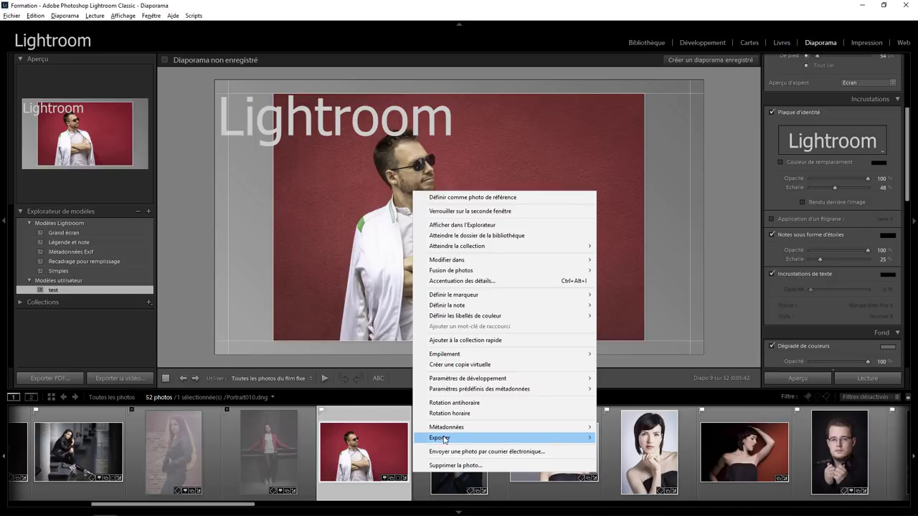
pyautogui.moveTo(449, 414)
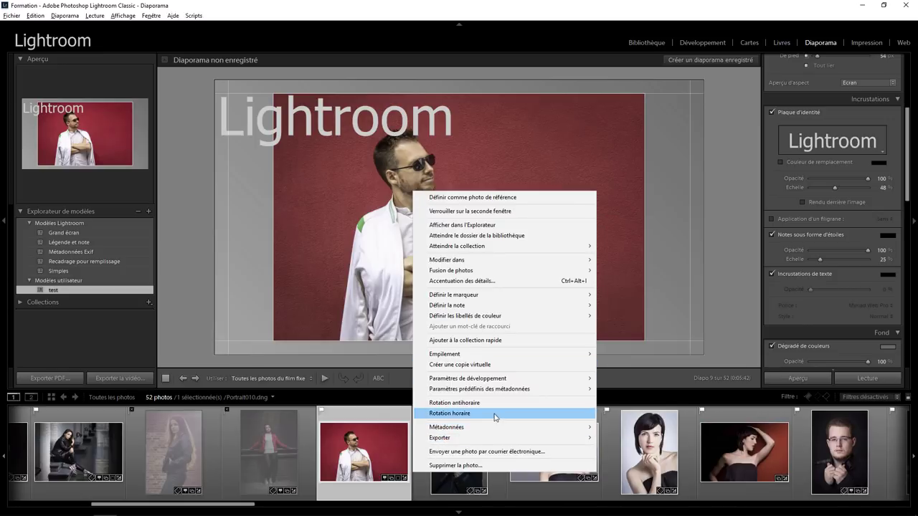
# Open the Export dialog and inspect the Lightroom and HDR Efex Pro 2 preset groups.
pyautogui.click(623, 223)
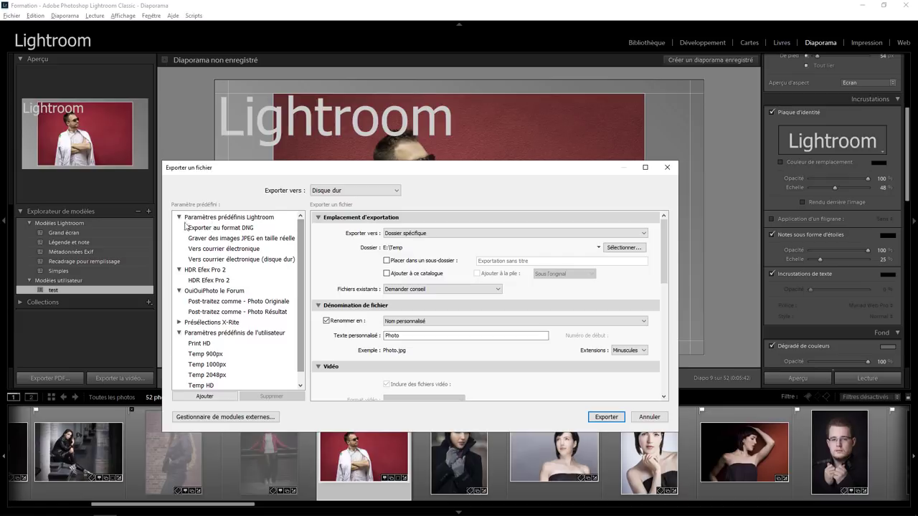
pyautogui.click(180, 217)
pyautogui.click(179, 228)
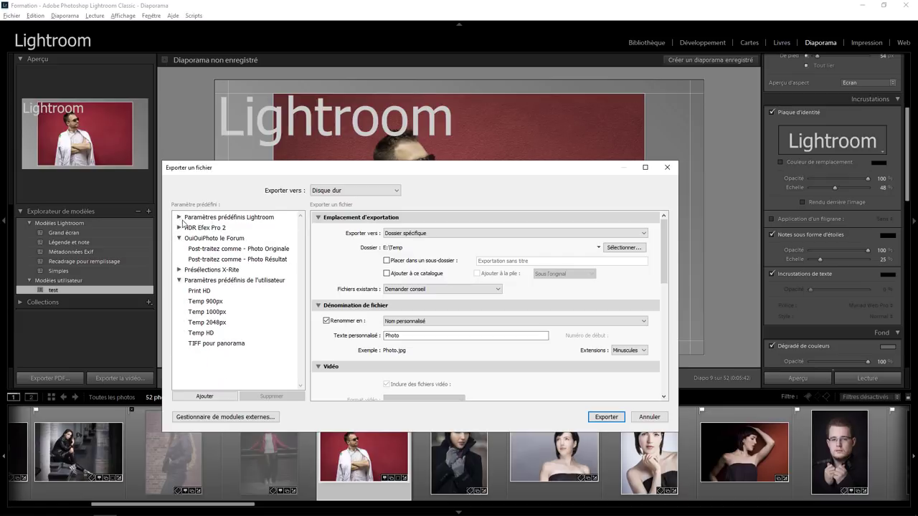
pyautogui.click(179, 218)
pyautogui.rightClick(202, 231)
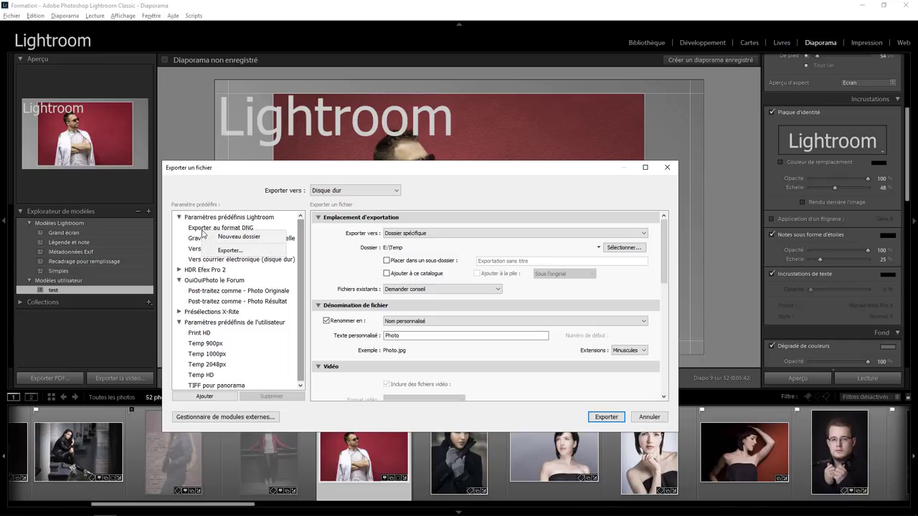
pyautogui.click(179, 270)
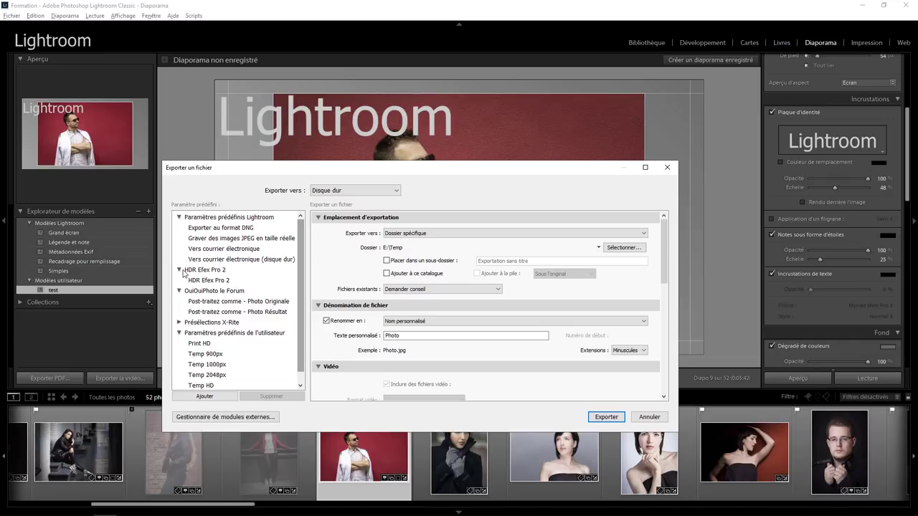
pyautogui.rightClick(210, 284)
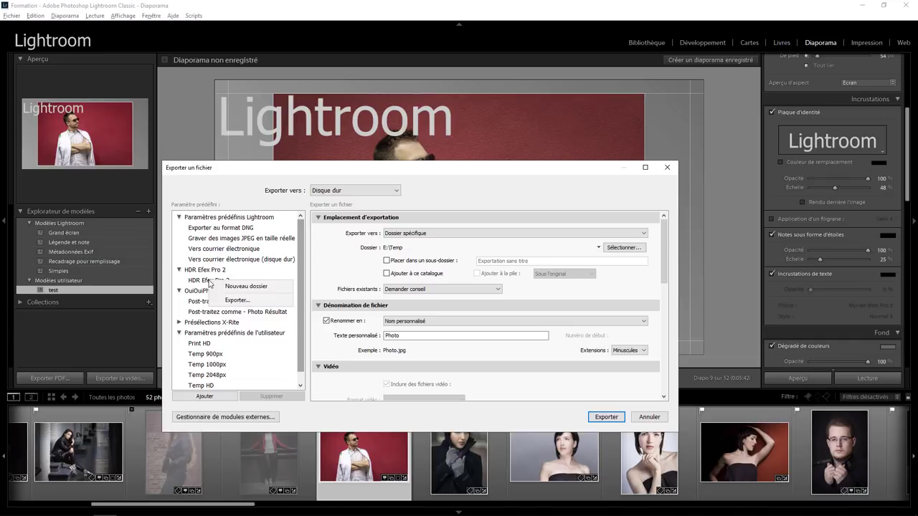
# Inspect the X-Rite preset group, then delete the Temp 900px user export preset.
pyautogui.click(179, 270)
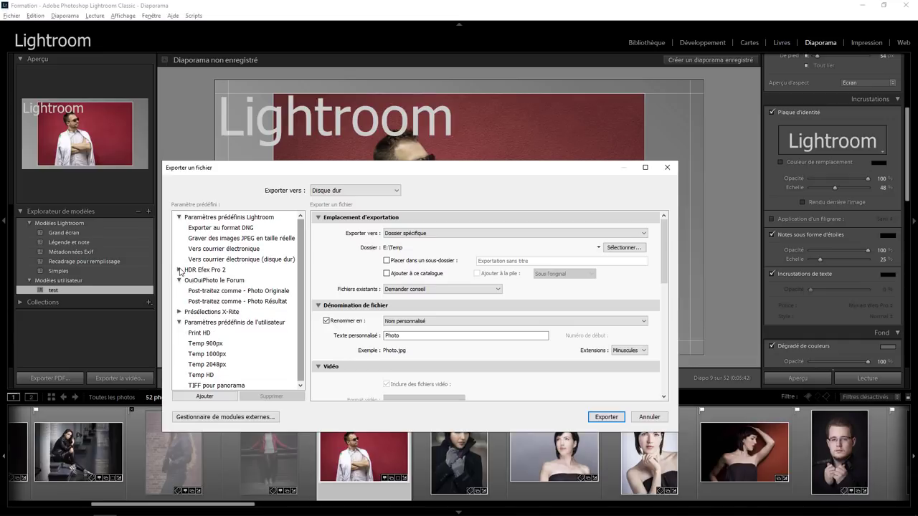
pyautogui.click(179, 312)
pyautogui.rightClick(200, 324)
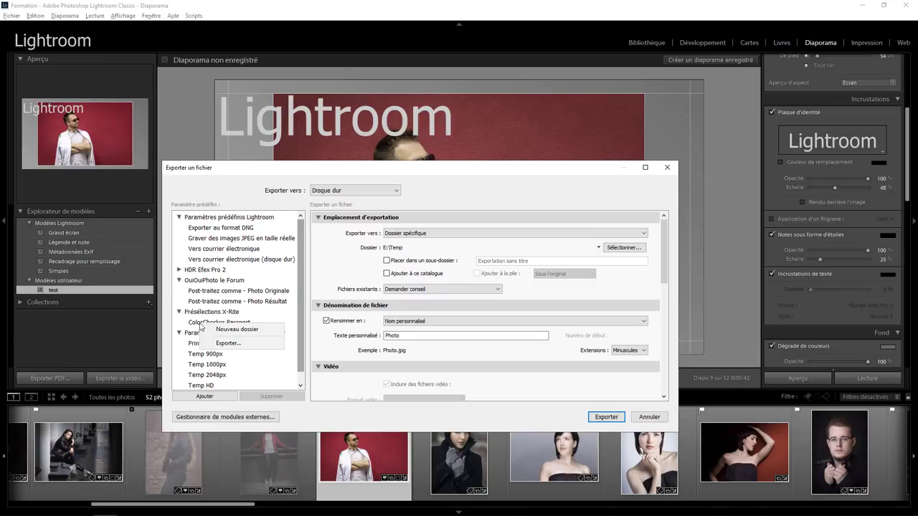
pyautogui.click(179, 312)
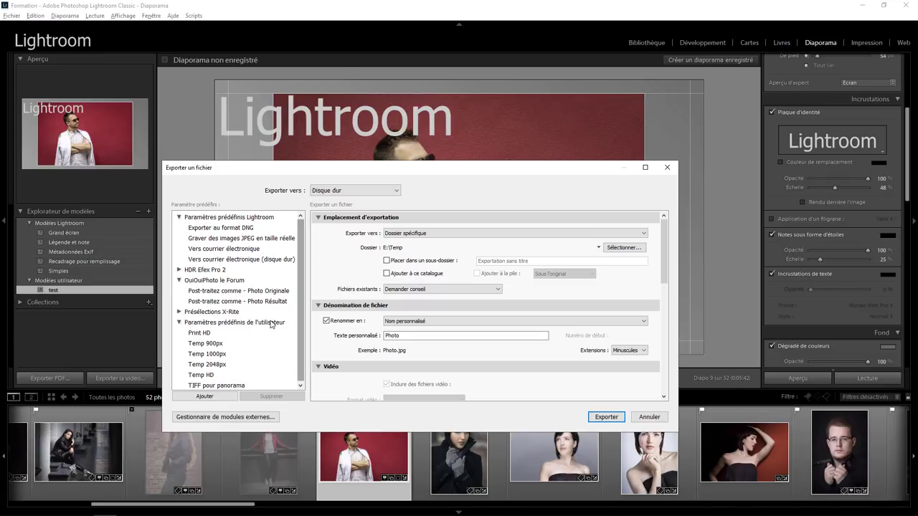
pyautogui.rightClick(212, 346)
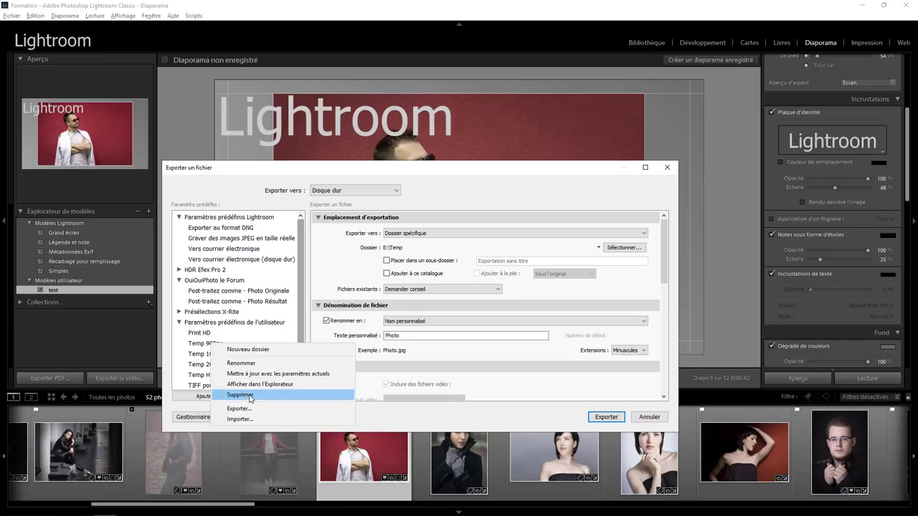
pyautogui.click(249, 395)
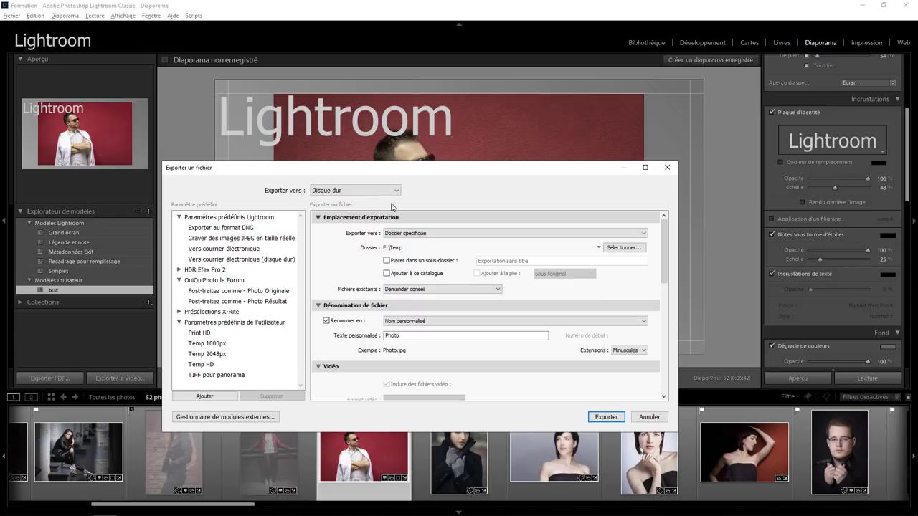
pyautogui.scroll(-10, 425, 277)
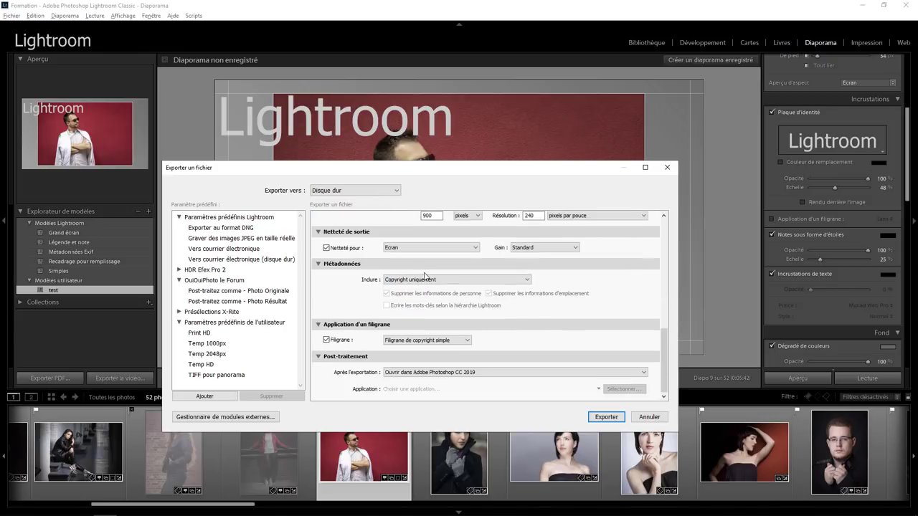
# In the watermark editor, delete the test remplissage preset, then close the editor without saving.
pyautogui.click(449, 343)
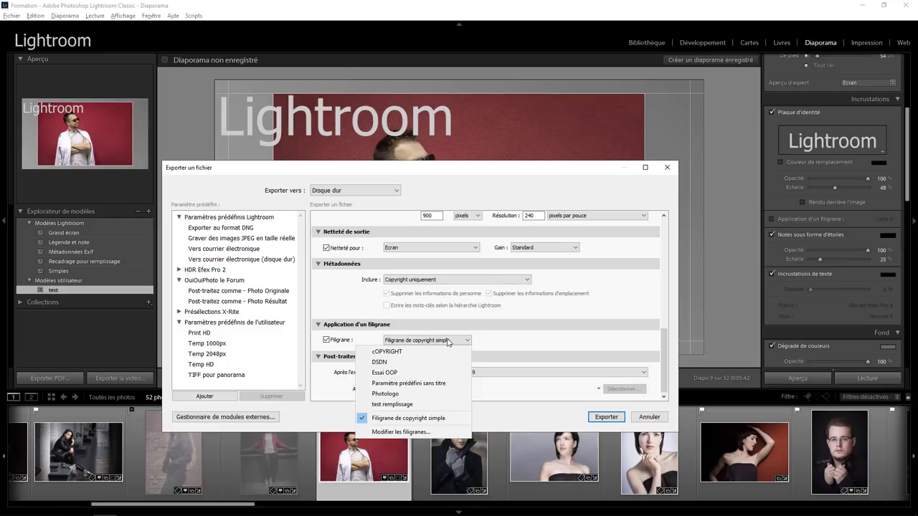
pyautogui.click(395, 432)
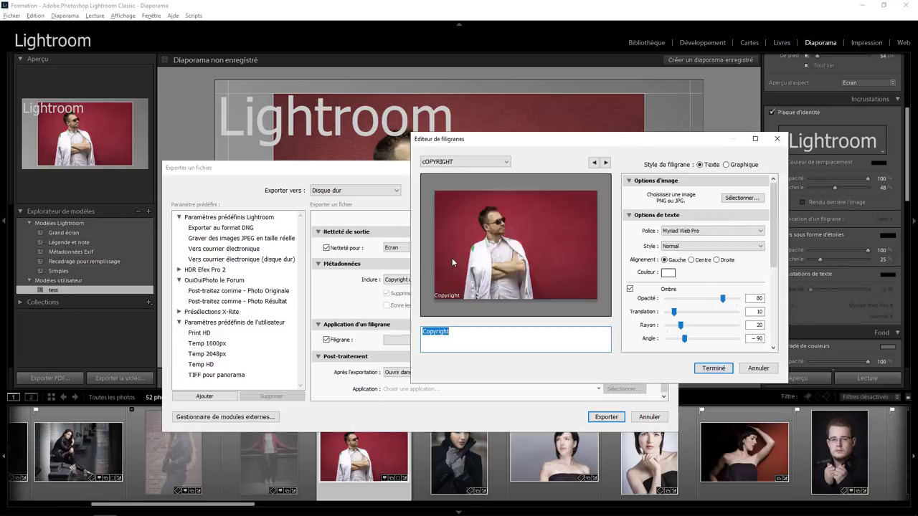
pyautogui.click(467, 162)
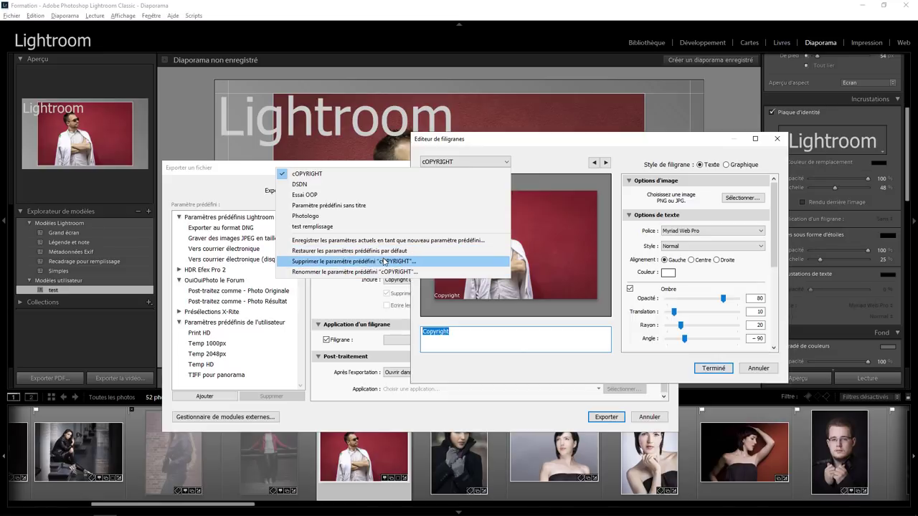
pyautogui.click(326, 226)
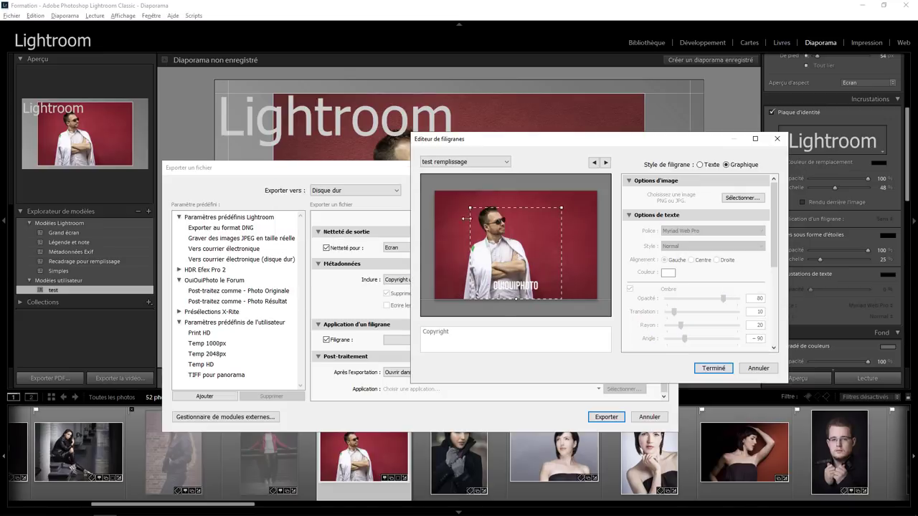
pyautogui.click(499, 164)
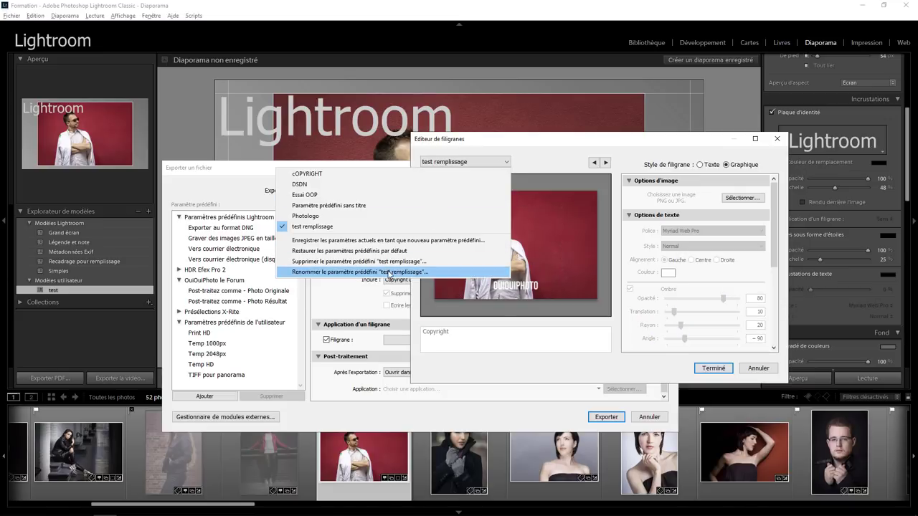
pyautogui.click(387, 268)
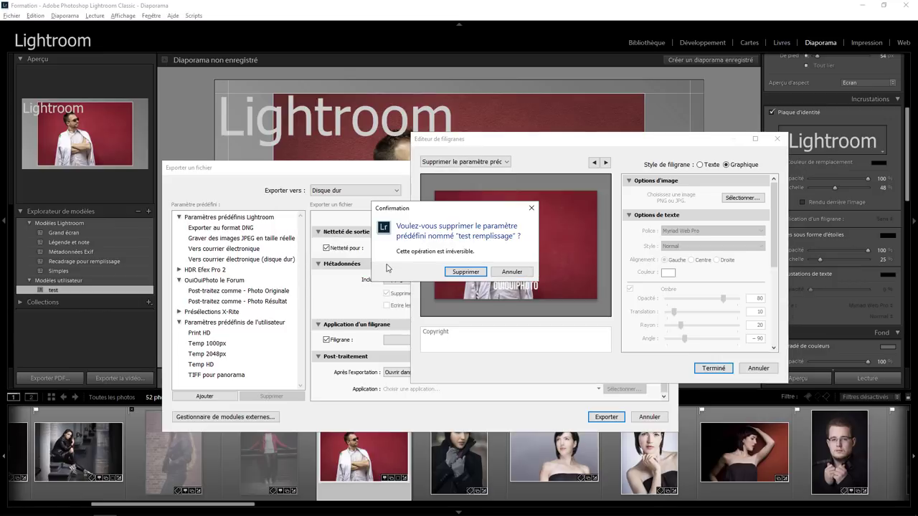
pyautogui.click(470, 277)
pyautogui.click(499, 163)
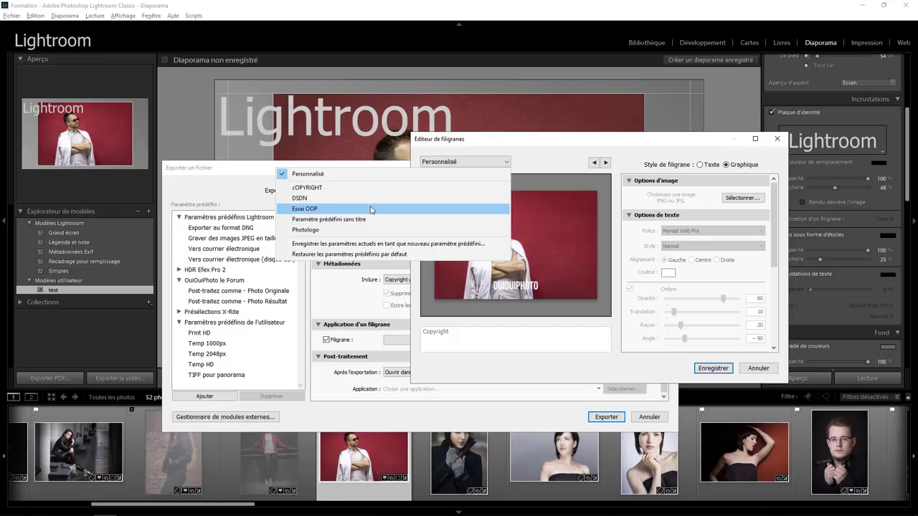
pyautogui.click(754, 369)
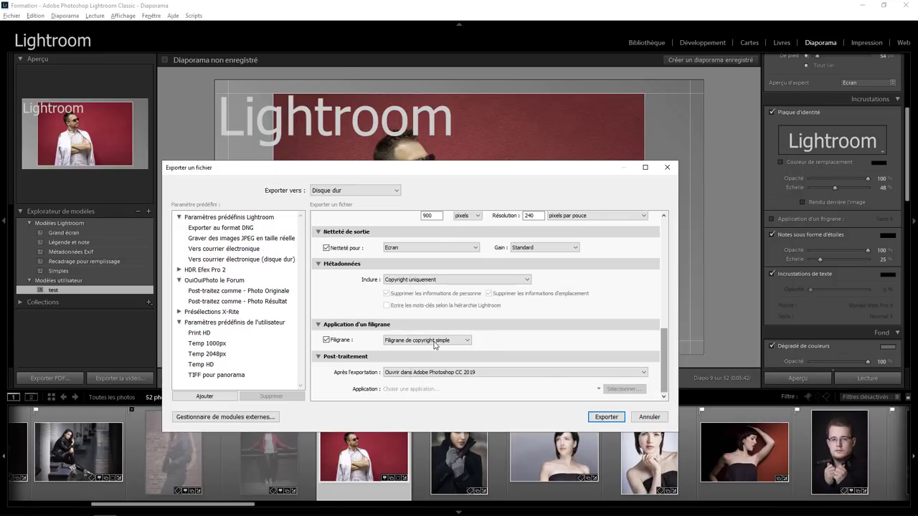
# Close the export window, switch to Bibliothèque, and open Importer des photos et des vidéos.
pyautogui.click(649, 417)
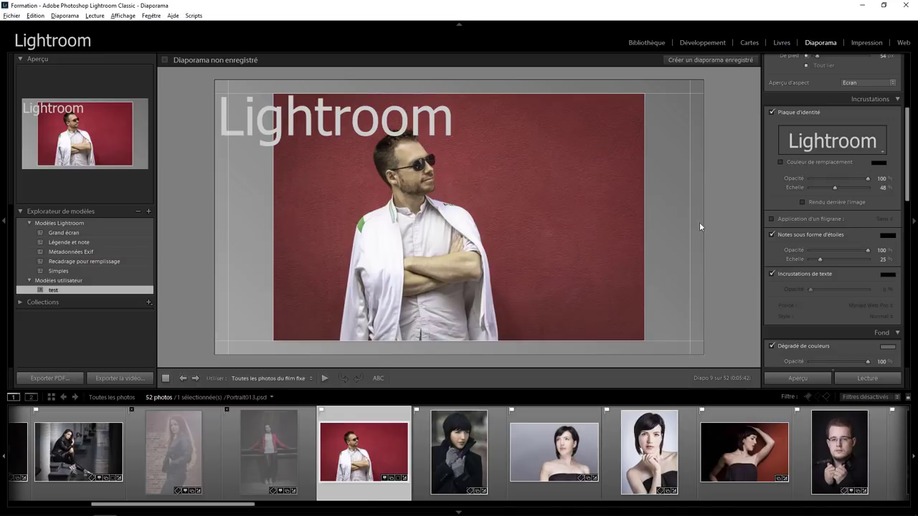
pyautogui.click(648, 45)
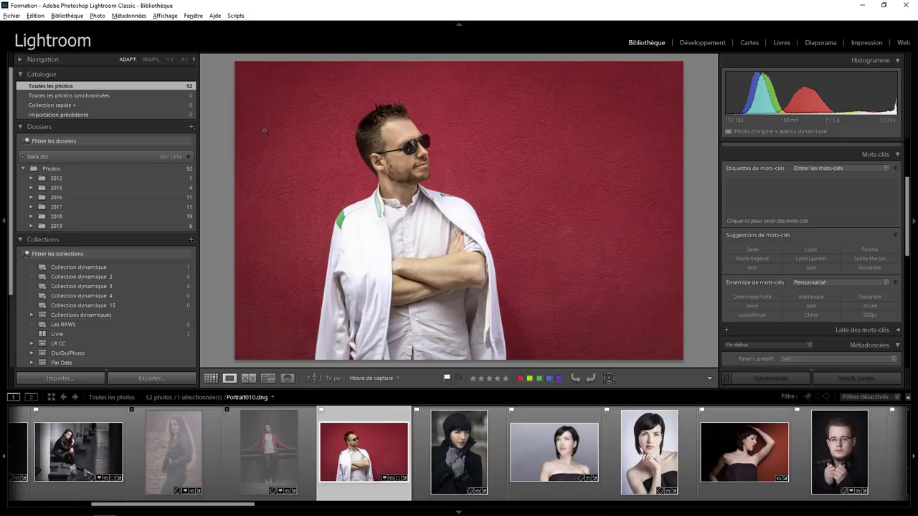
pyautogui.click(12, 16)
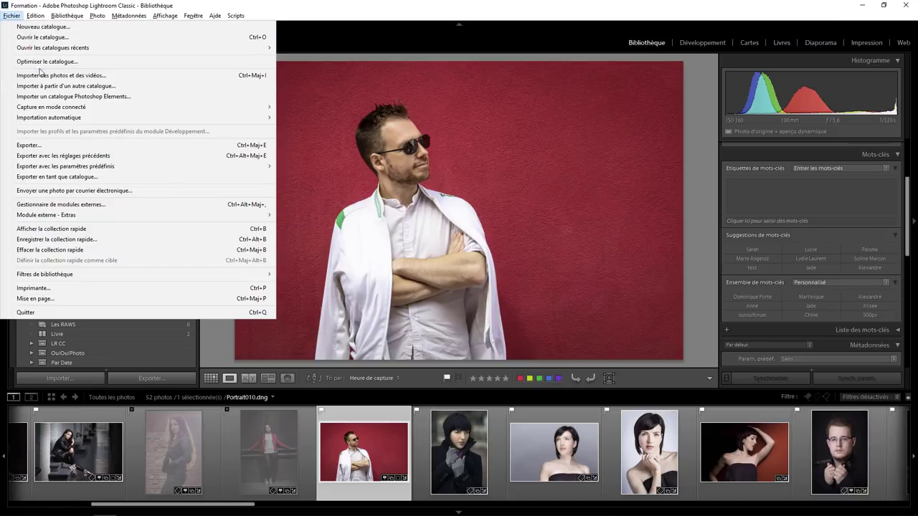
pyautogui.click(95, 72)
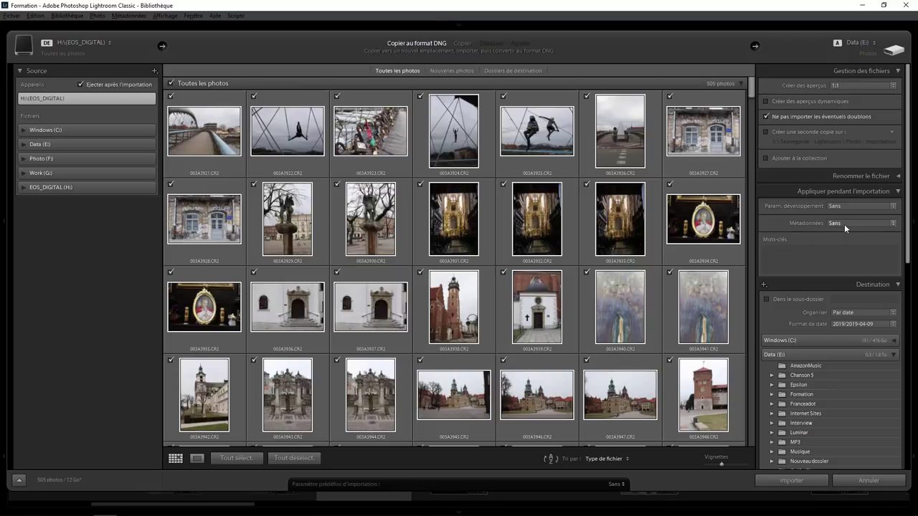
# In the import window, expand Appliquer pendant l'importation and open the Métadonnées preset list.
pyautogui.click(848, 206)
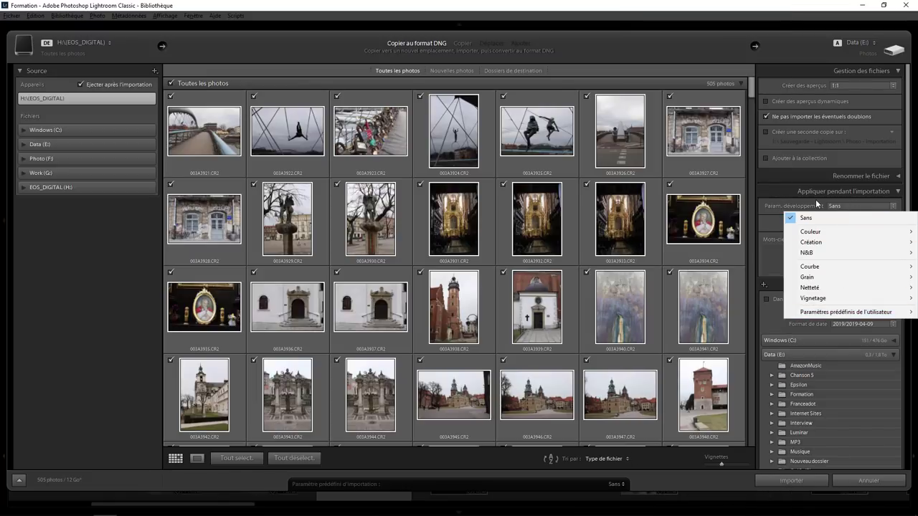
pyautogui.click(784, 192)
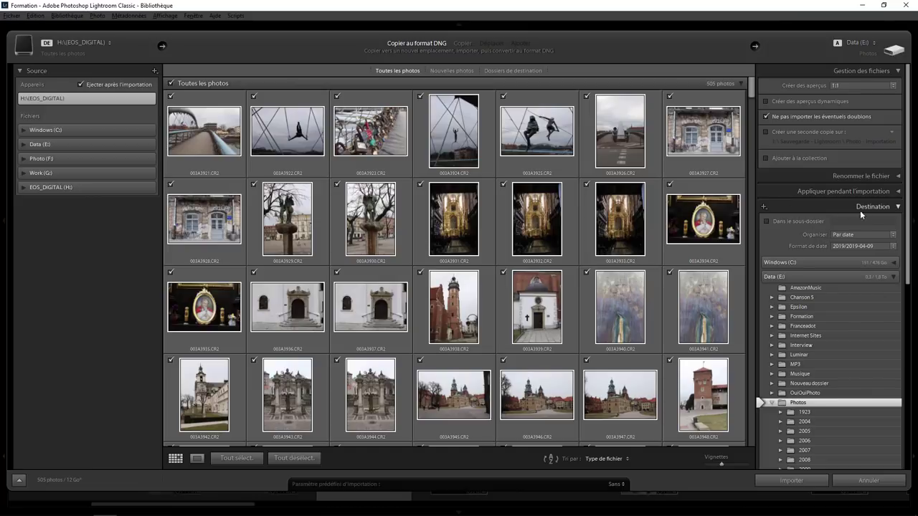
pyautogui.click(878, 192)
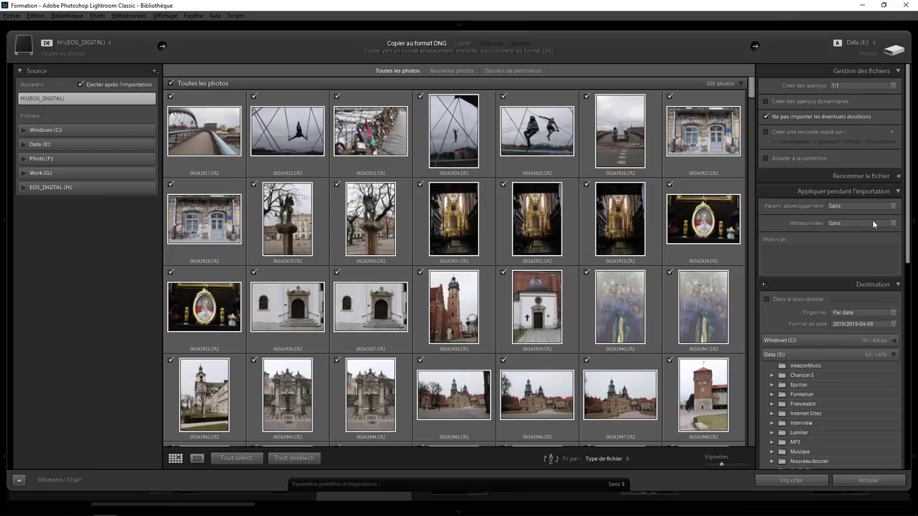
pyautogui.click(849, 223)
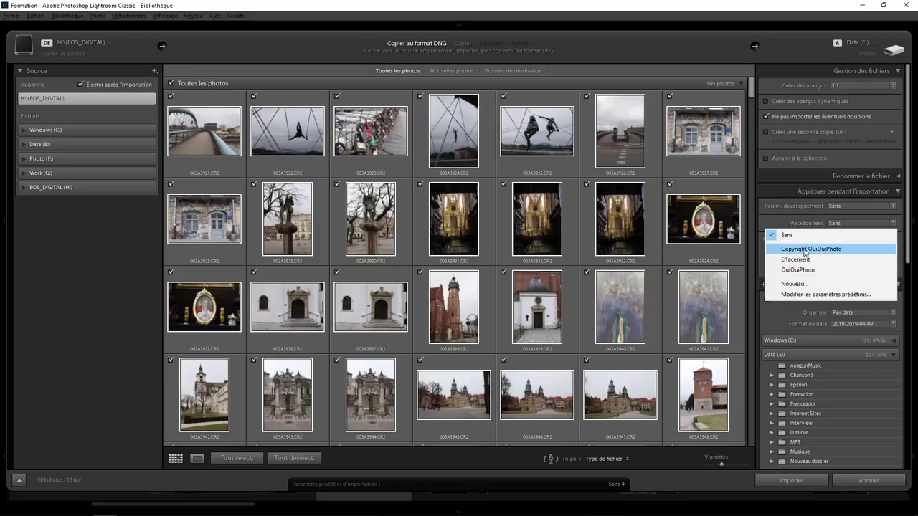
pyautogui.click(822, 249)
# Browse the metadata presets, loading Copyright OuiOuiPhoto, then close the editor and cancel the import.
pyautogui.click(807, 294)
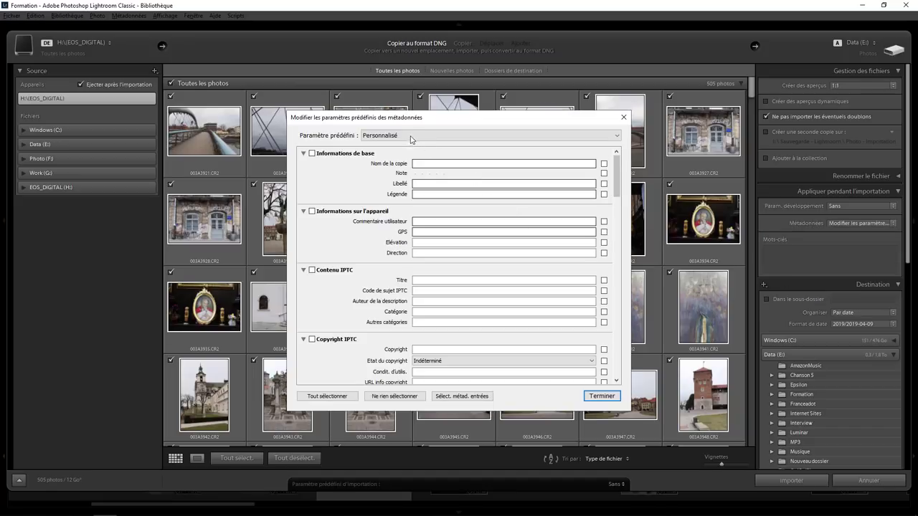
pyautogui.click(409, 136)
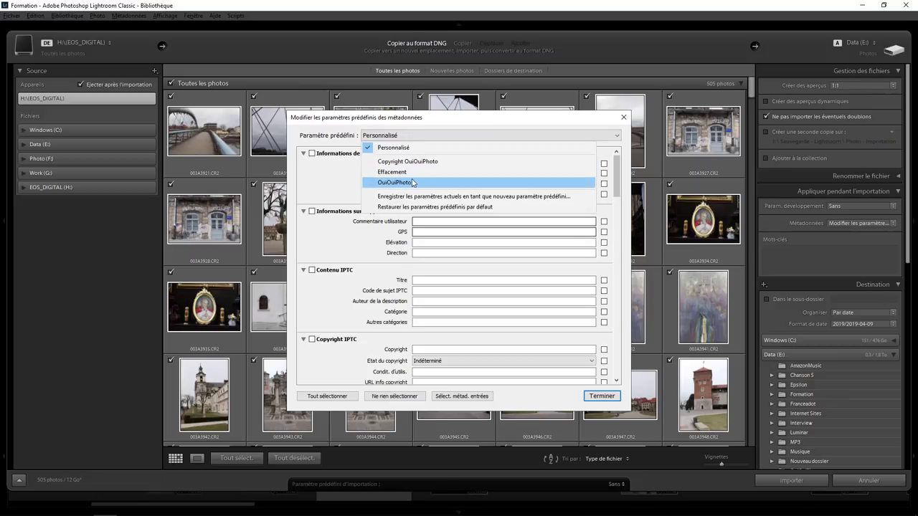
pyautogui.click(406, 162)
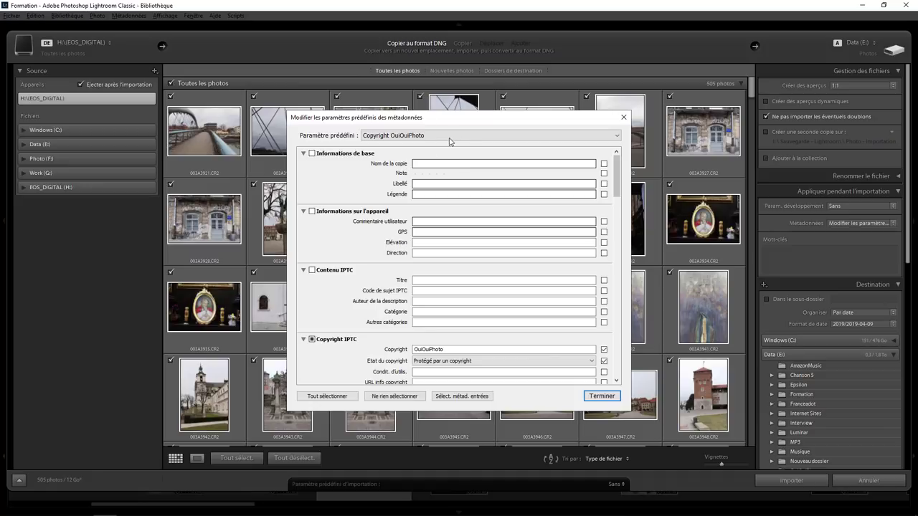
pyautogui.click(449, 138)
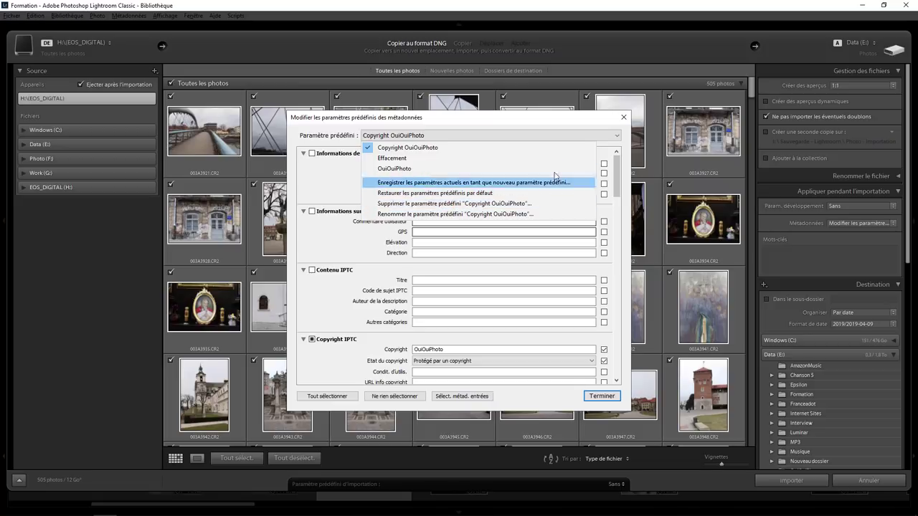
pyautogui.click(624, 119)
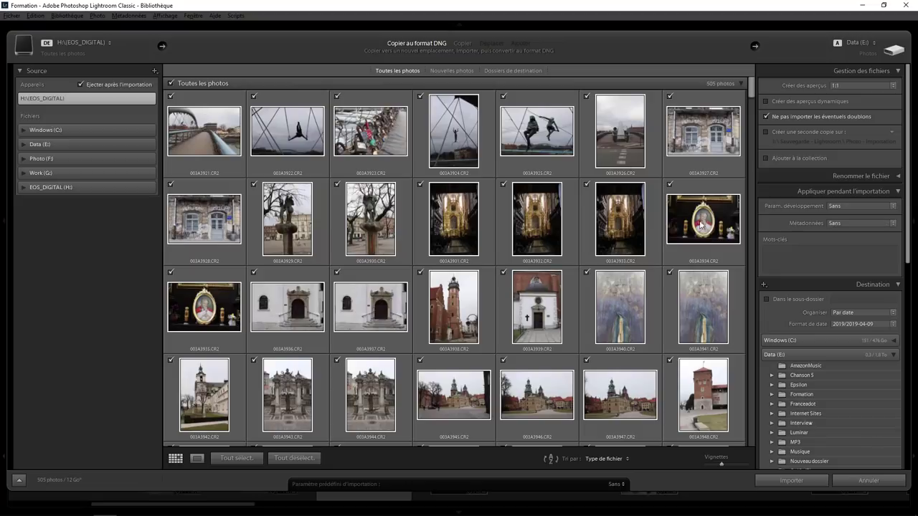
pyautogui.click(876, 481)
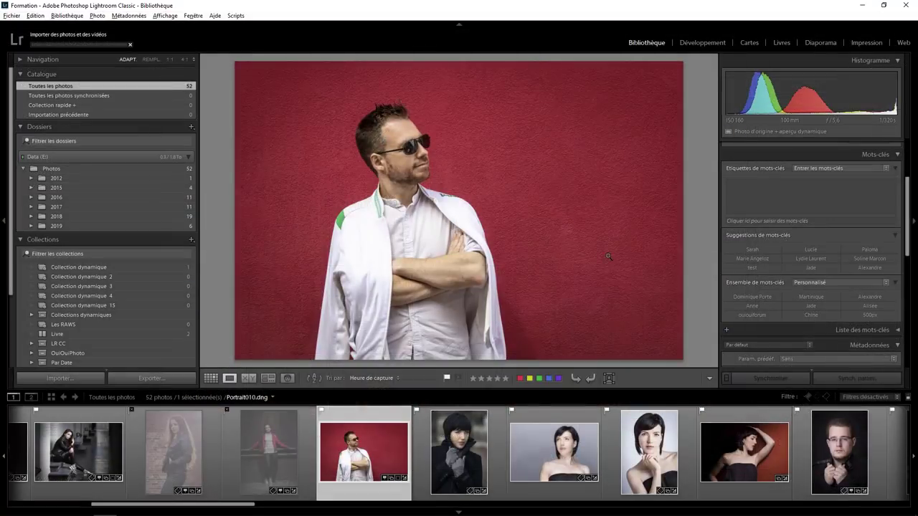
pyautogui.rightClick(55, 177)
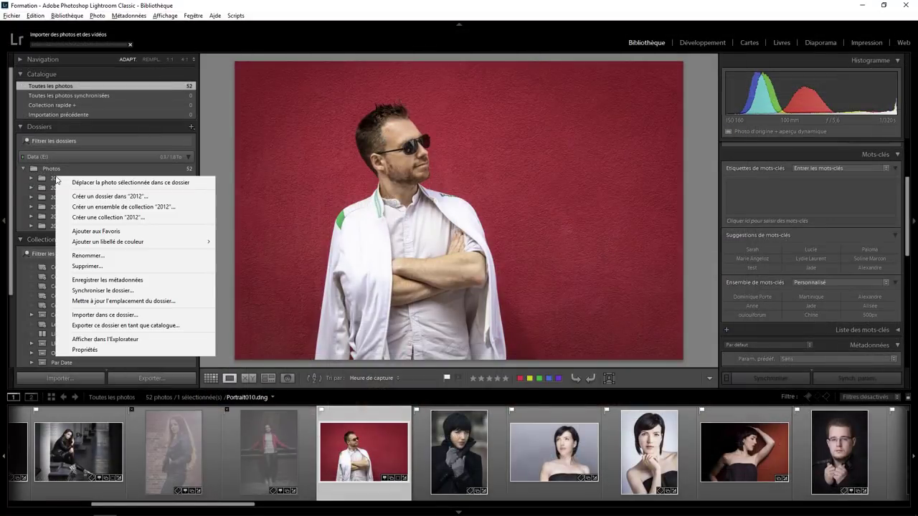
pyautogui.click(87, 267)
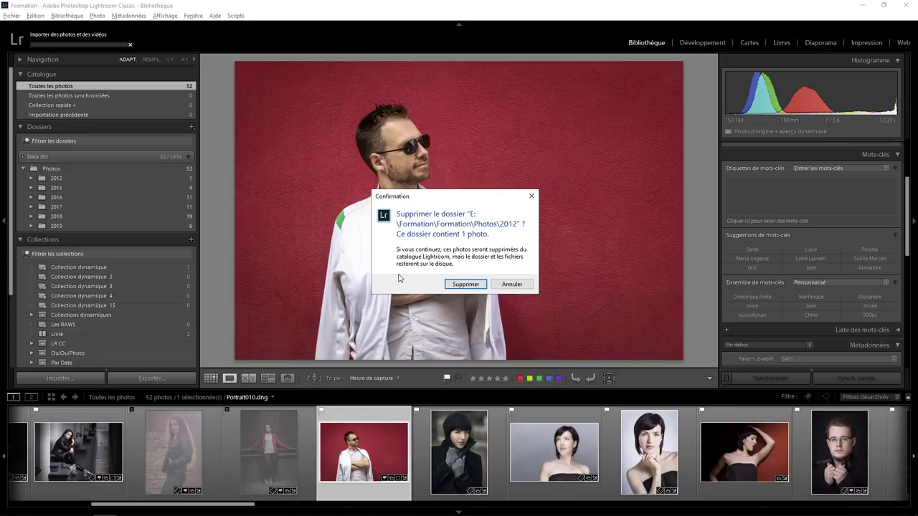
pyautogui.click(508, 285)
# Delete the smart collection Collection dynamique, then check Collection dynamique 2's actions.
pyautogui.rightClick(91, 265)
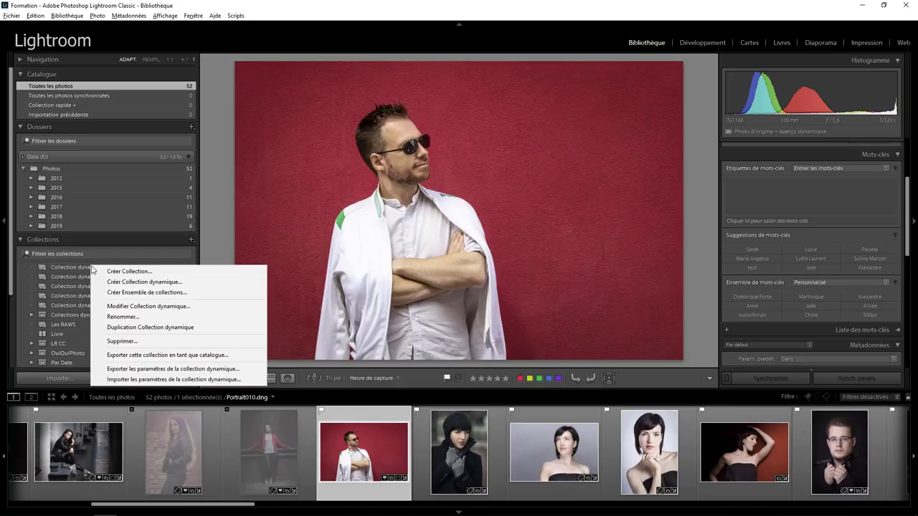
pyautogui.click(145, 340)
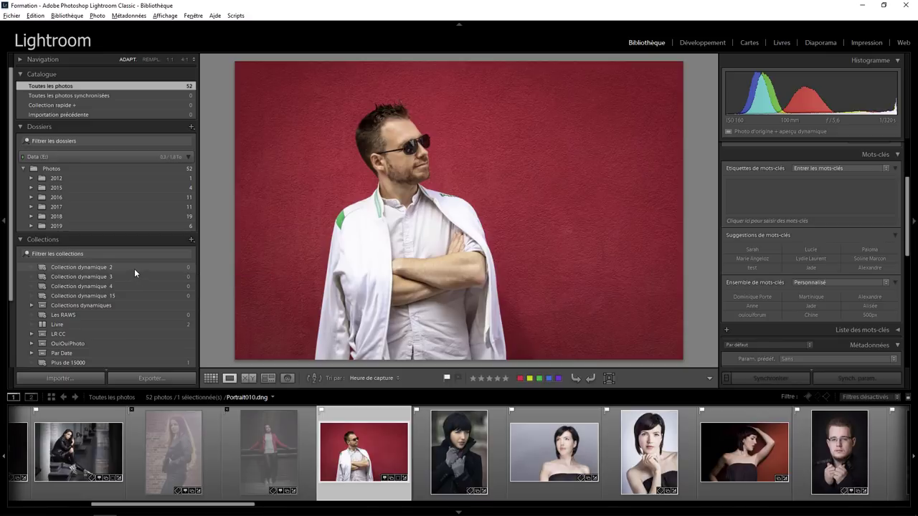
pyautogui.rightClick(135, 271)
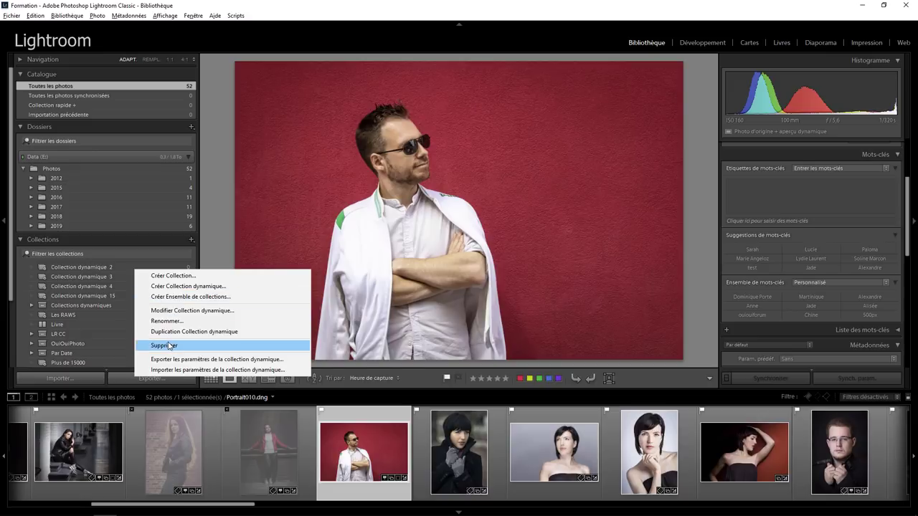
# Start removing the 2012 folder, then dismiss the prompt without deleting it.
pyautogui.rightClick(61, 179)
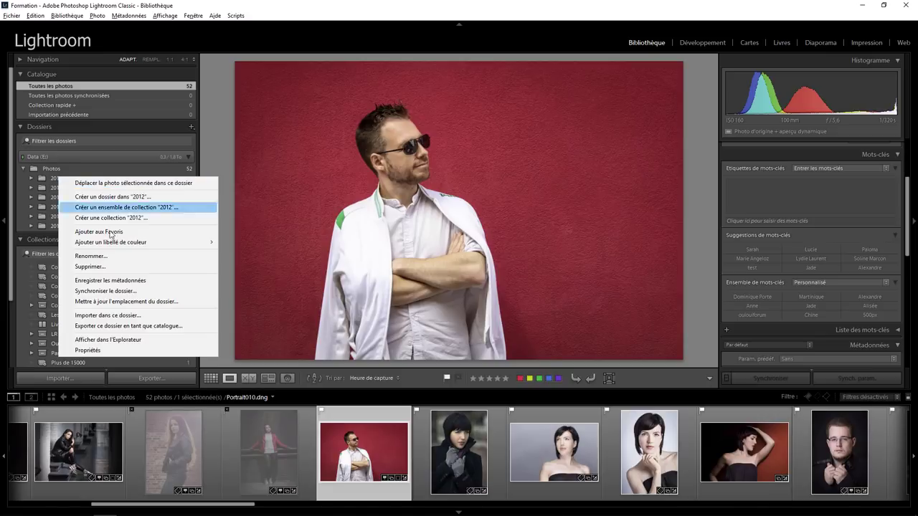
pyautogui.click(106, 266)
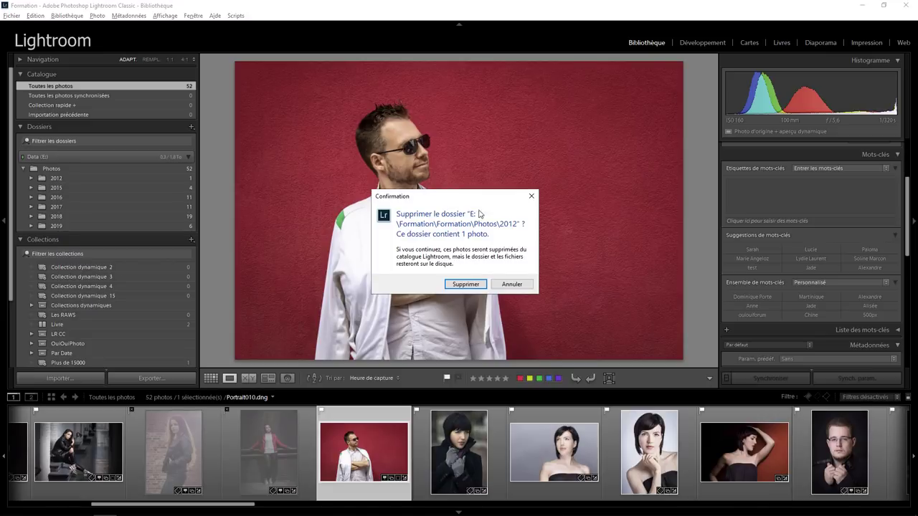
pyautogui.click(532, 197)
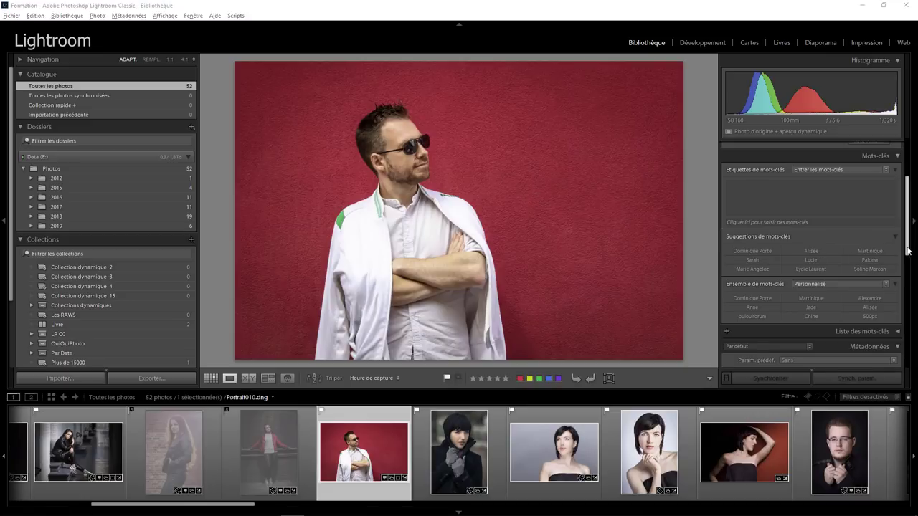
pyautogui.moveTo(908, 251); pyautogui.dragTo(906, 301)
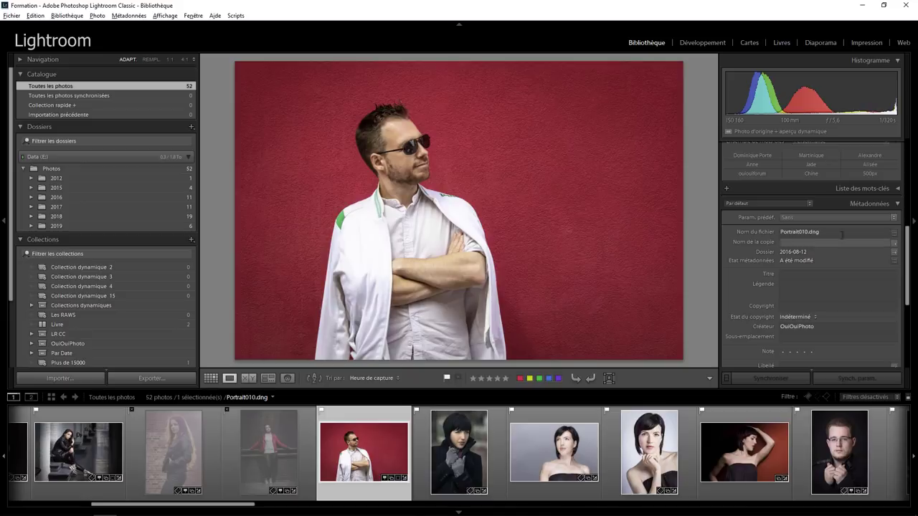
pyautogui.click(808, 218)
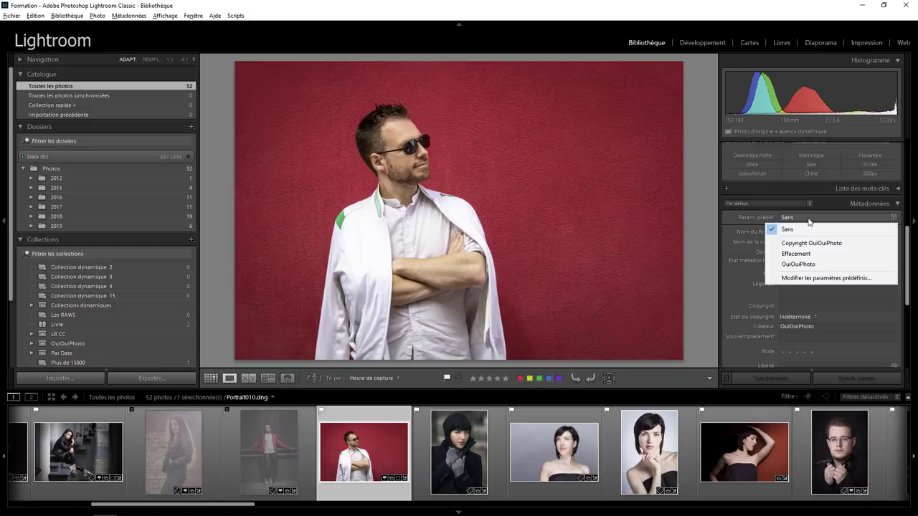
pyautogui.click(823, 282)
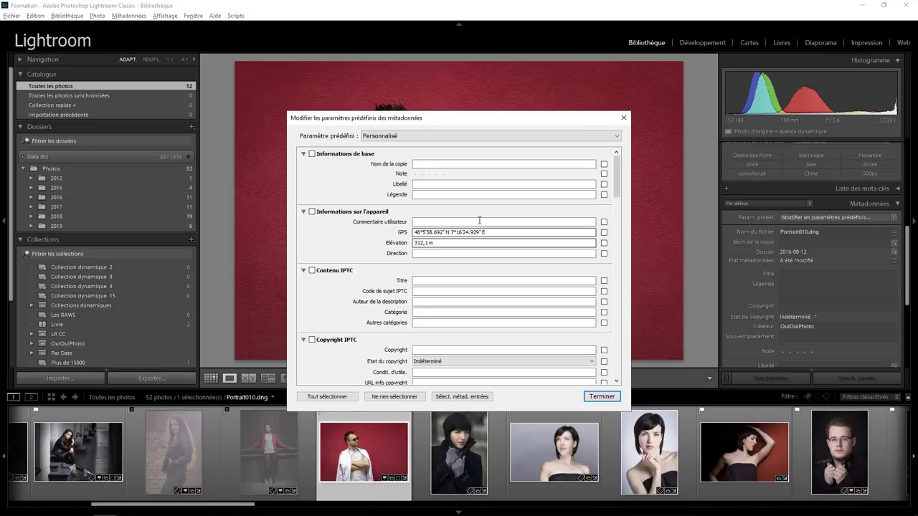
pyautogui.click(410, 137)
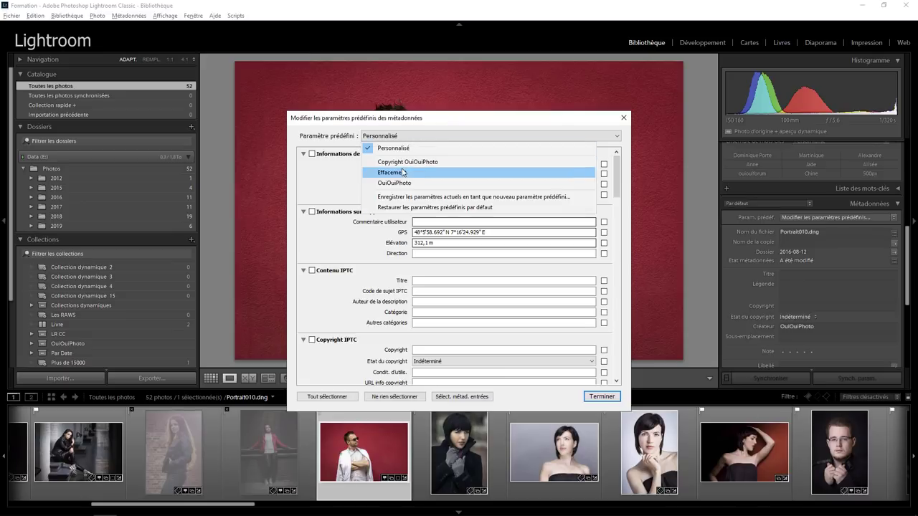
pyautogui.click(402, 183)
pyautogui.click(405, 138)
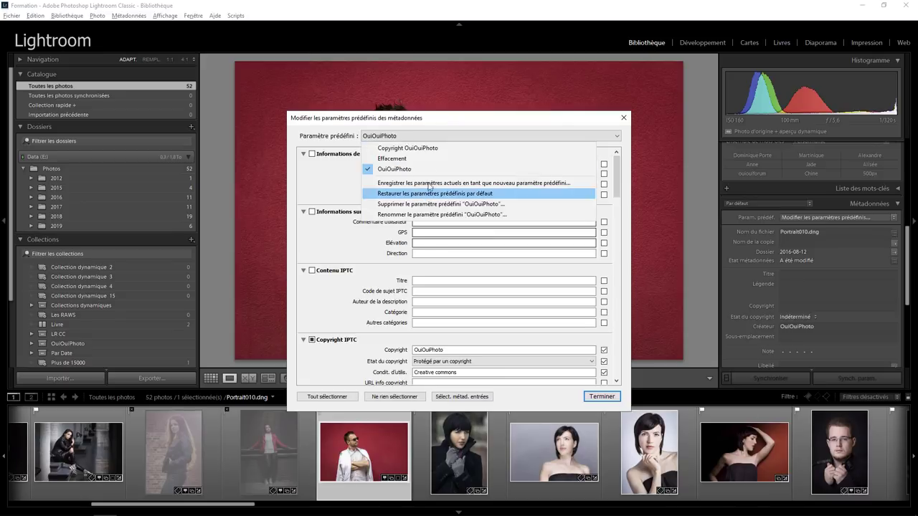
pyautogui.click(623, 117)
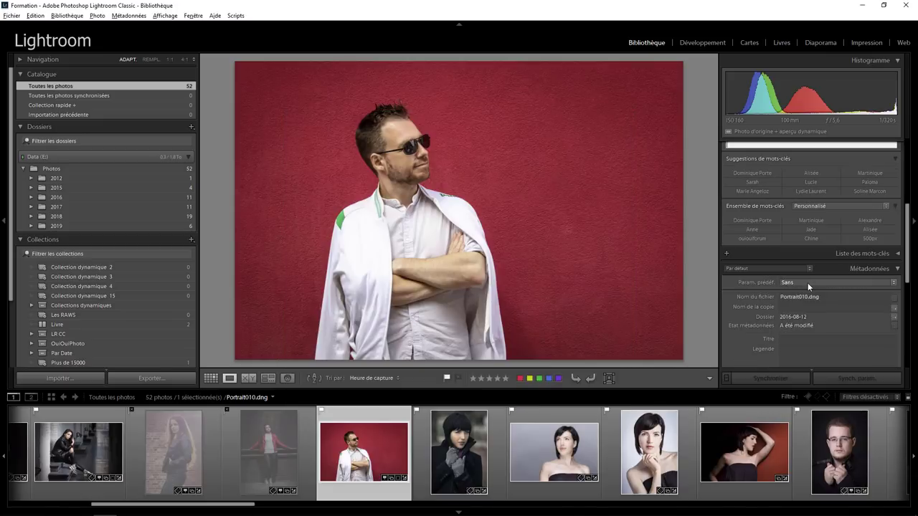
# Expand Liste des mots-clés and delete the sixth keyword, used on 5 photos, confirming removal.
pyautogui.click(882, 254)
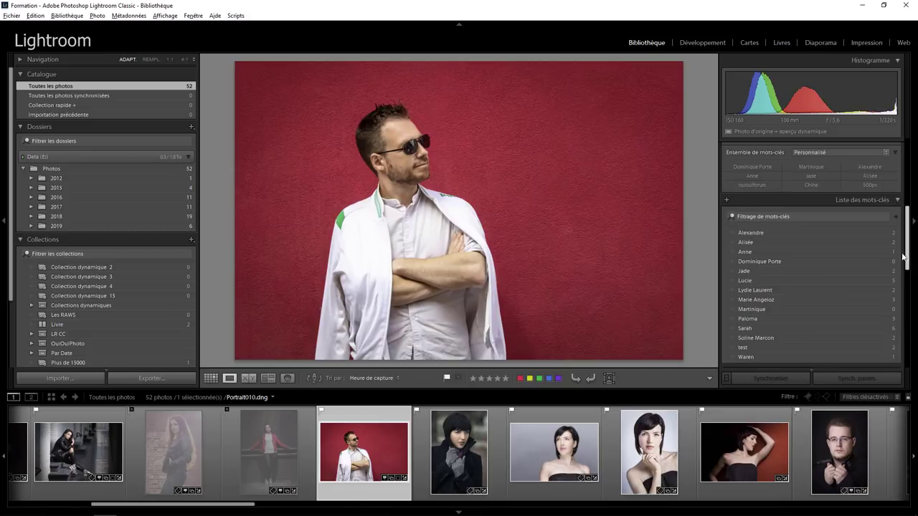
pyautogui.moveTo(746, 282)
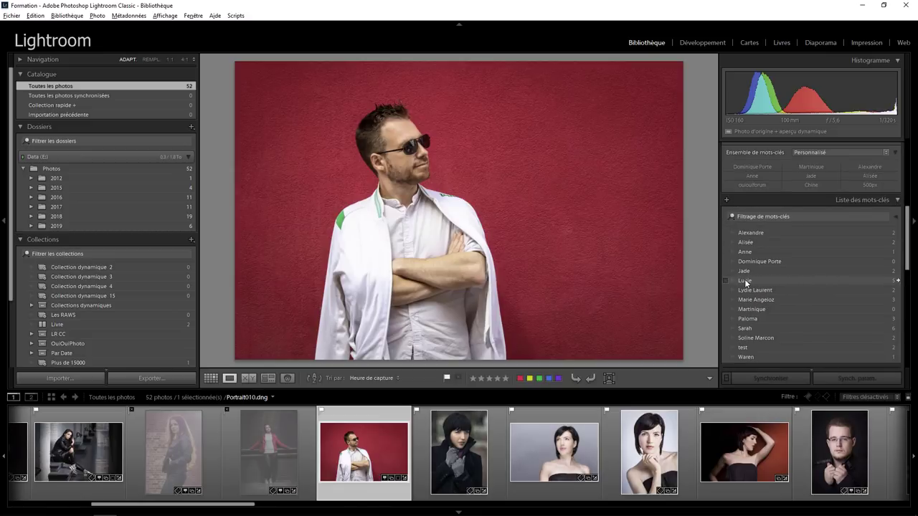
pyautogui.rightClick(746, 282)
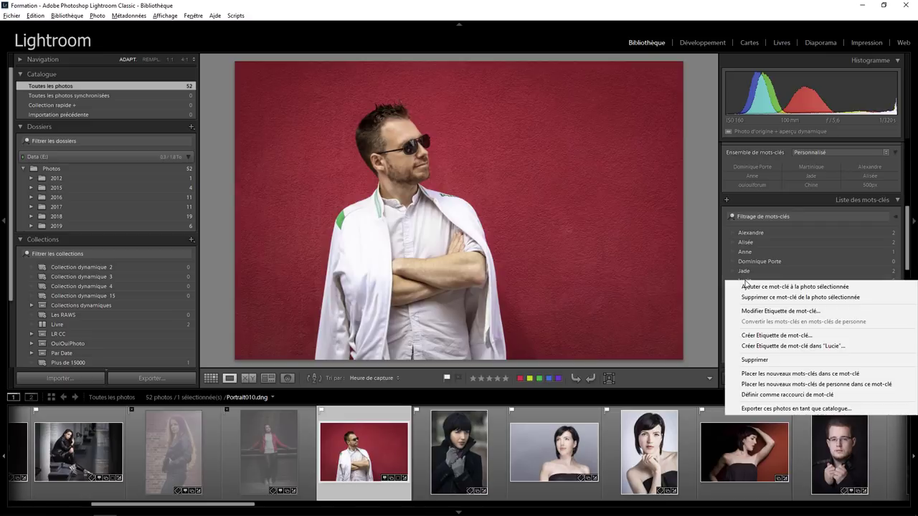
pyautogui.click(759, 360)
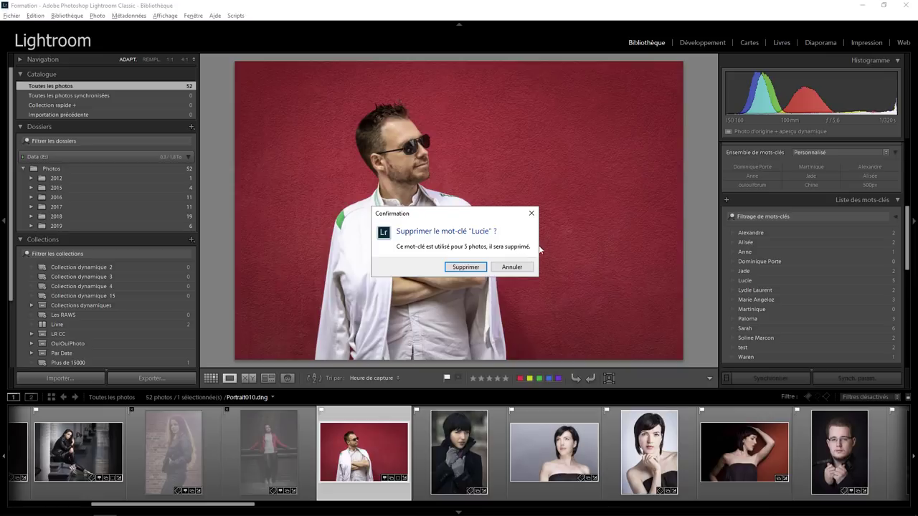
pyautogui.click(466, 267)
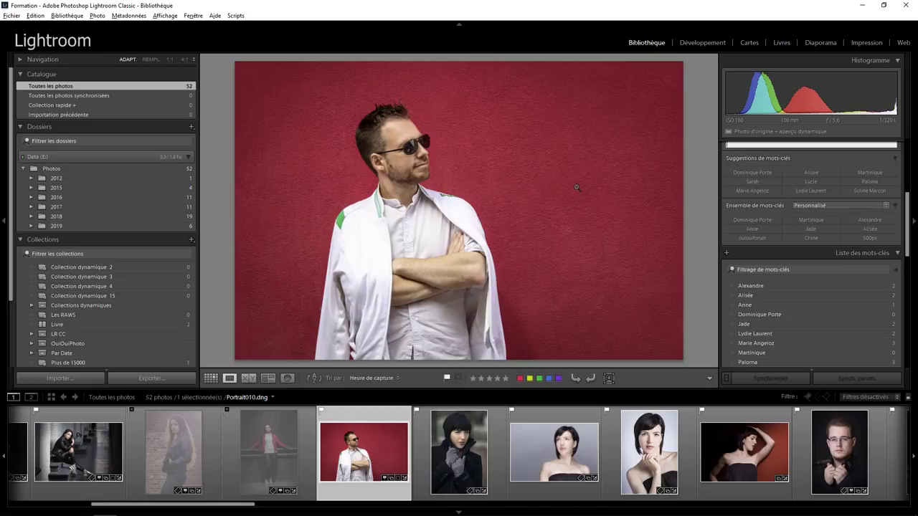
pyautogui.moveTo(907, 243); pyautogui.dragTo(905, 337)
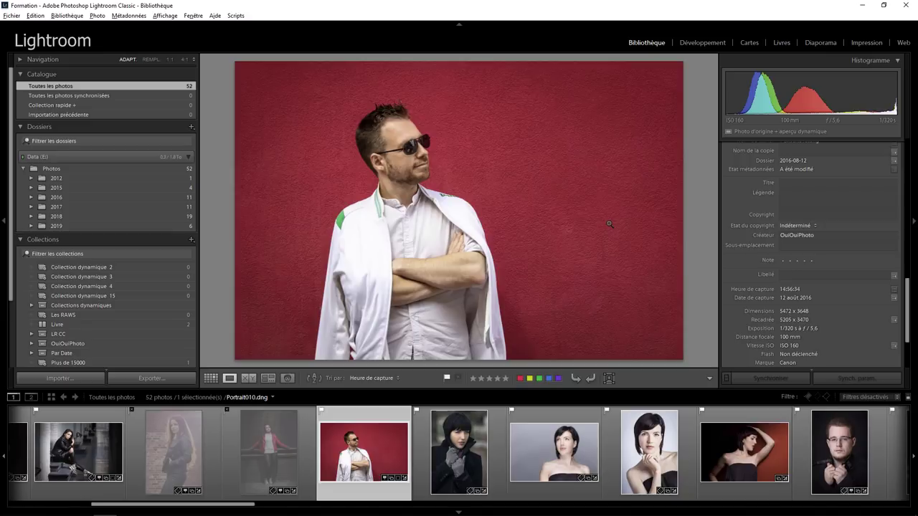